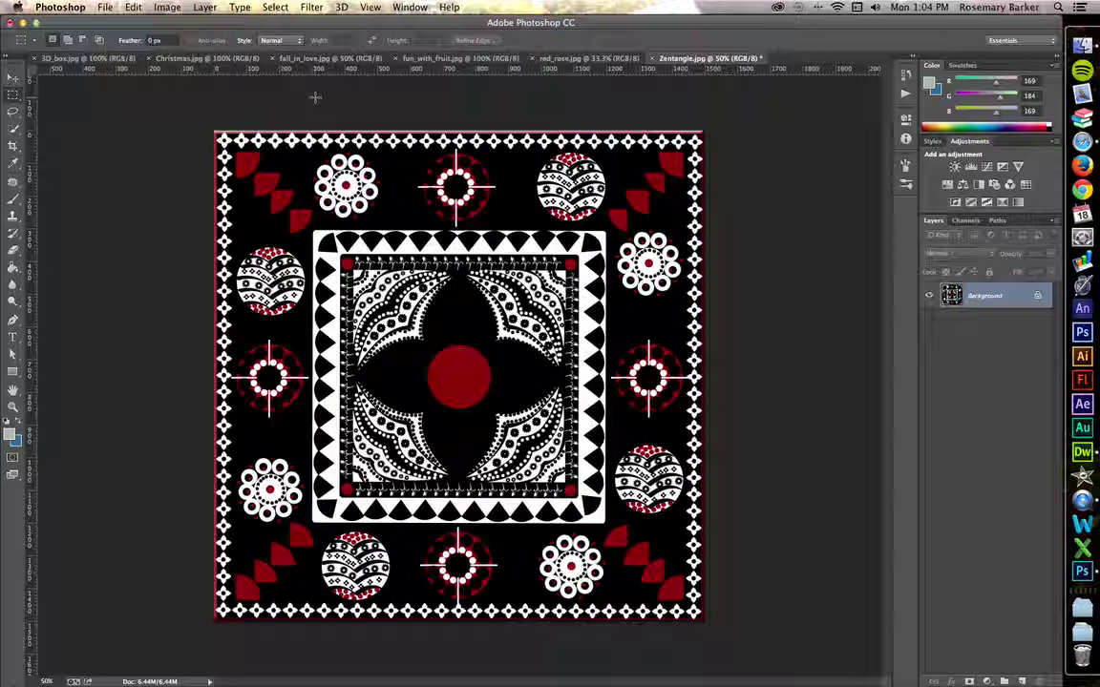
Create a new 400 x 400 px white document named 'metadata'
{"action": "key", "text": "super+n"}
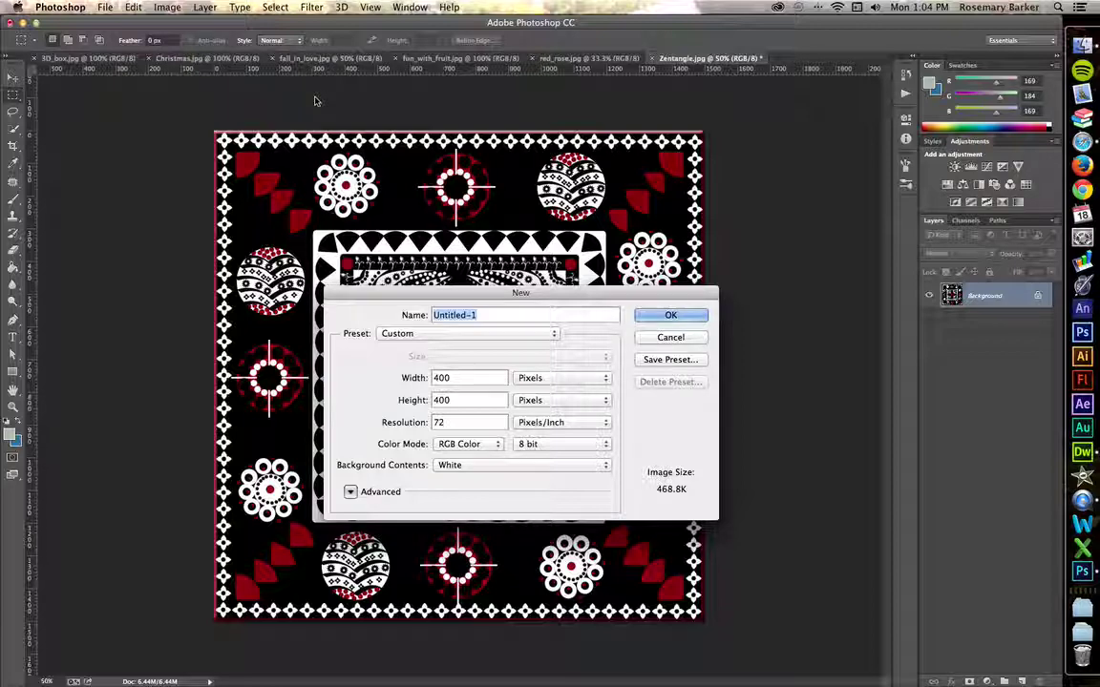
{"action": "type", "text": "metadata"}
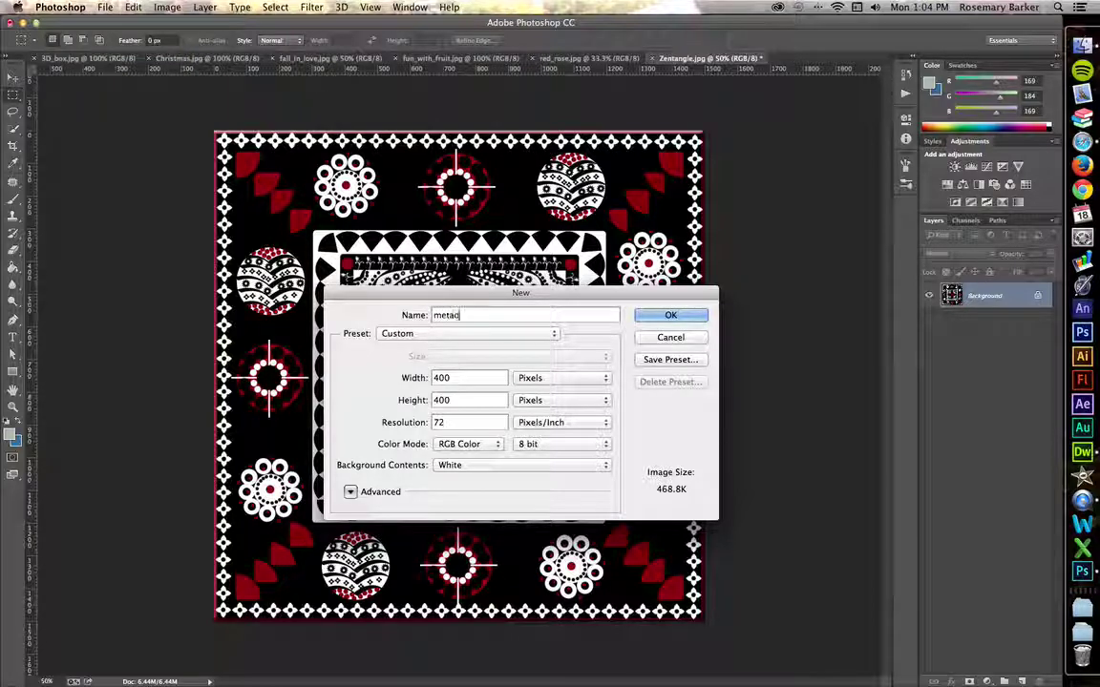
{"action": "left_click", "coordinate": [649, 315]}
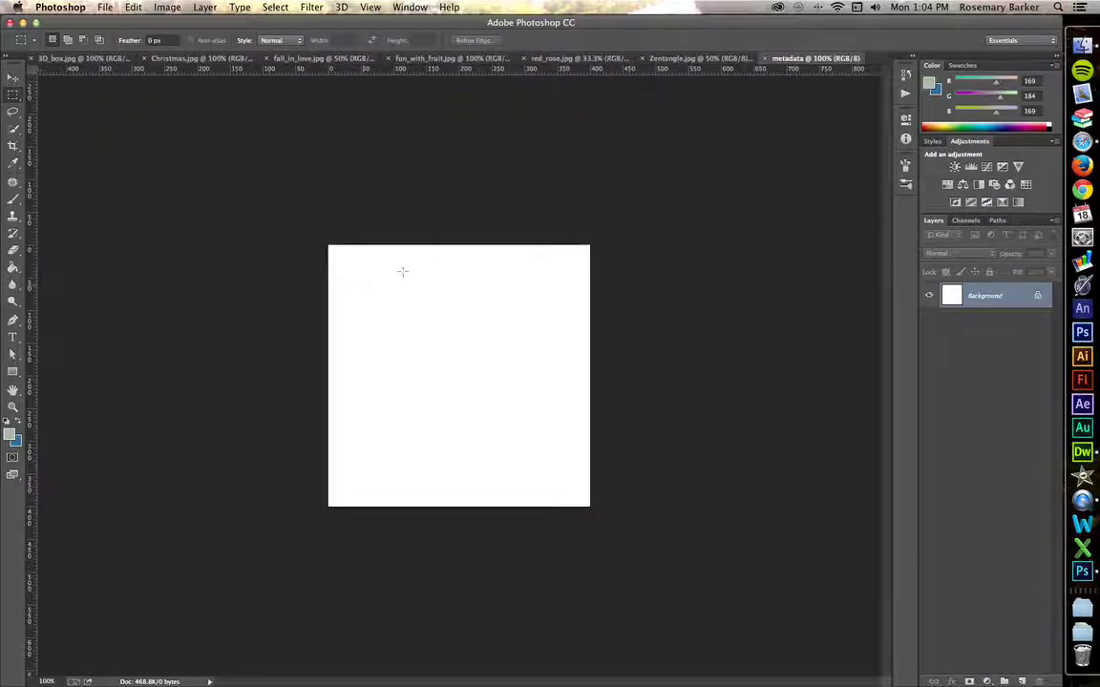
Open File Info for the metadata document and move the dialog lower on screen
{"action": "left_click", "coordinate": [105, 7]}
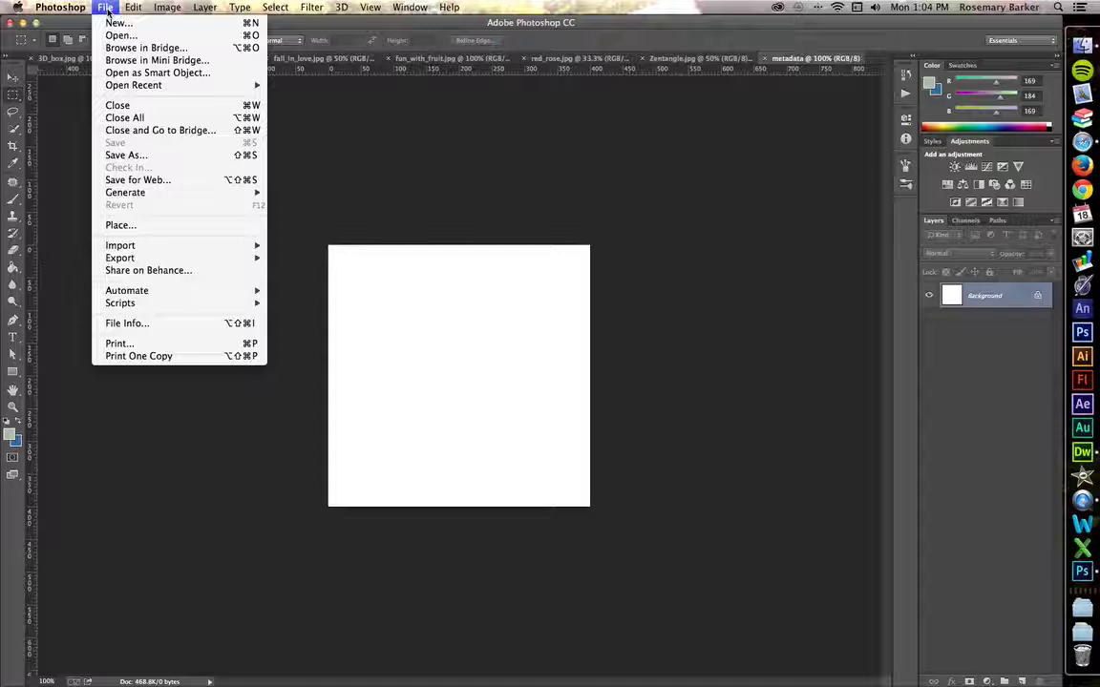
{"action": "left_click", "coordinate": [148, 327]}
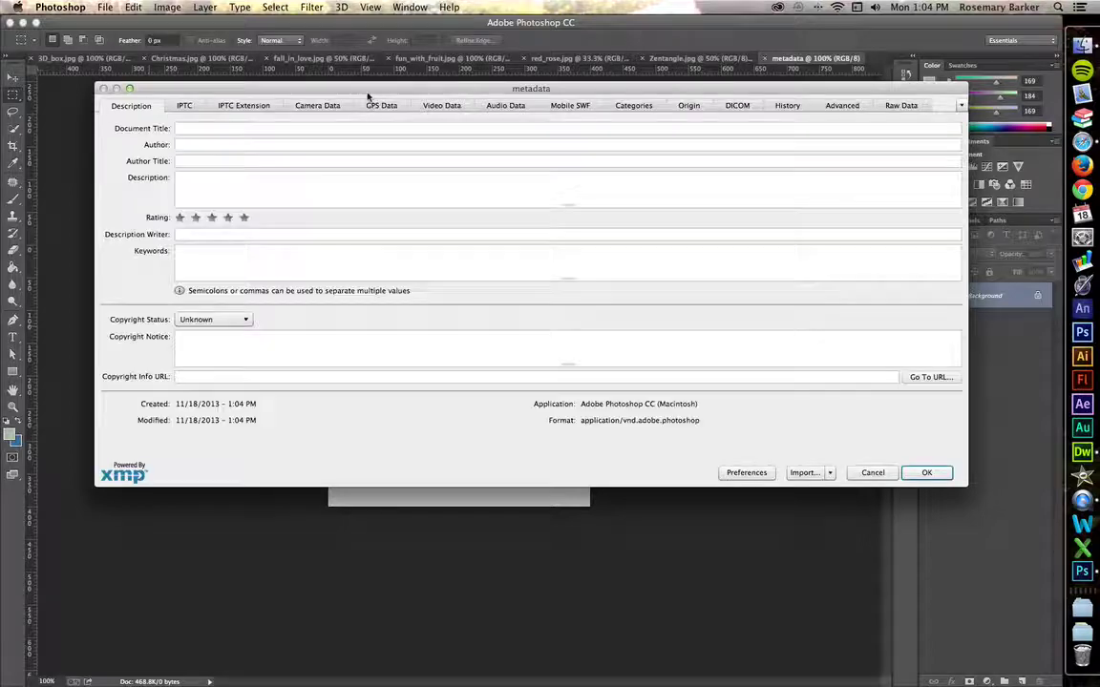
{"action": "left_click_drag", "start_coordinate": [367, 95], "coordinate": [327, 141]}
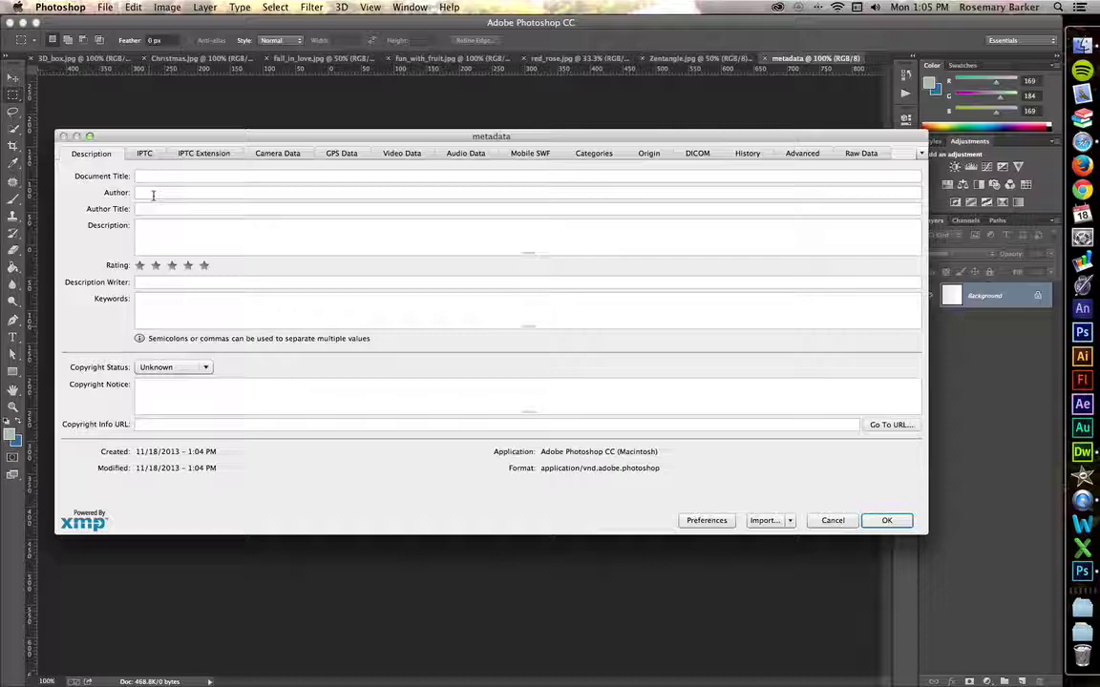
Enter the author's full name in the Author field, accepting the suggestion
{"action": "left_click", "coordinate": [153, 195]}
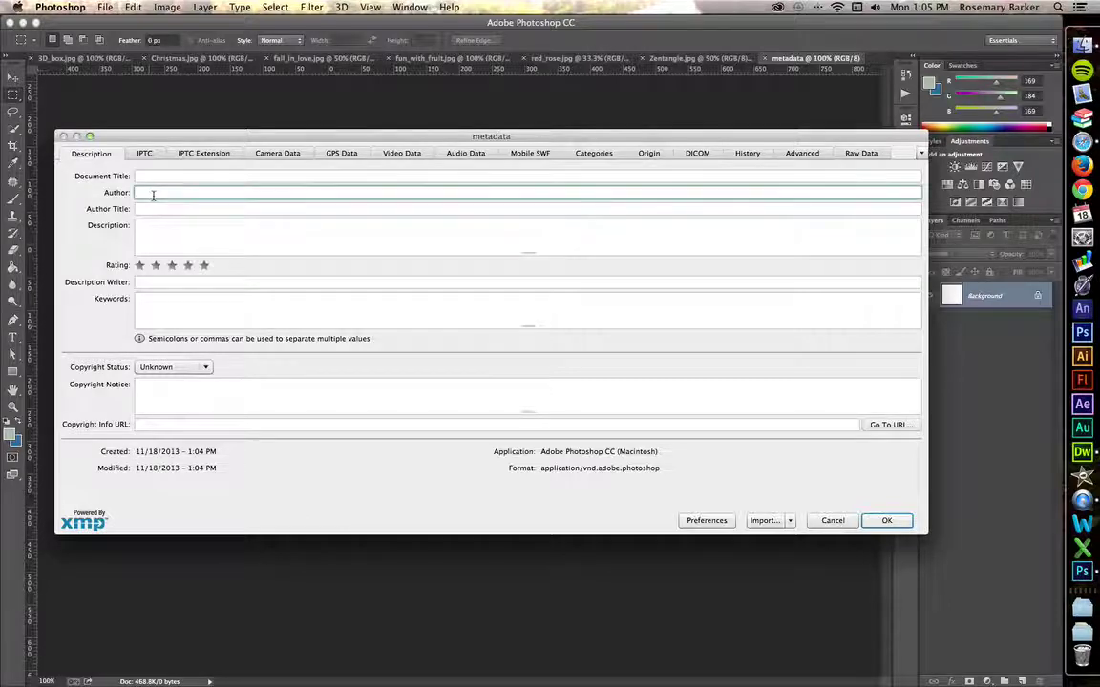
{"action": "type", "text": "Rosemary "}
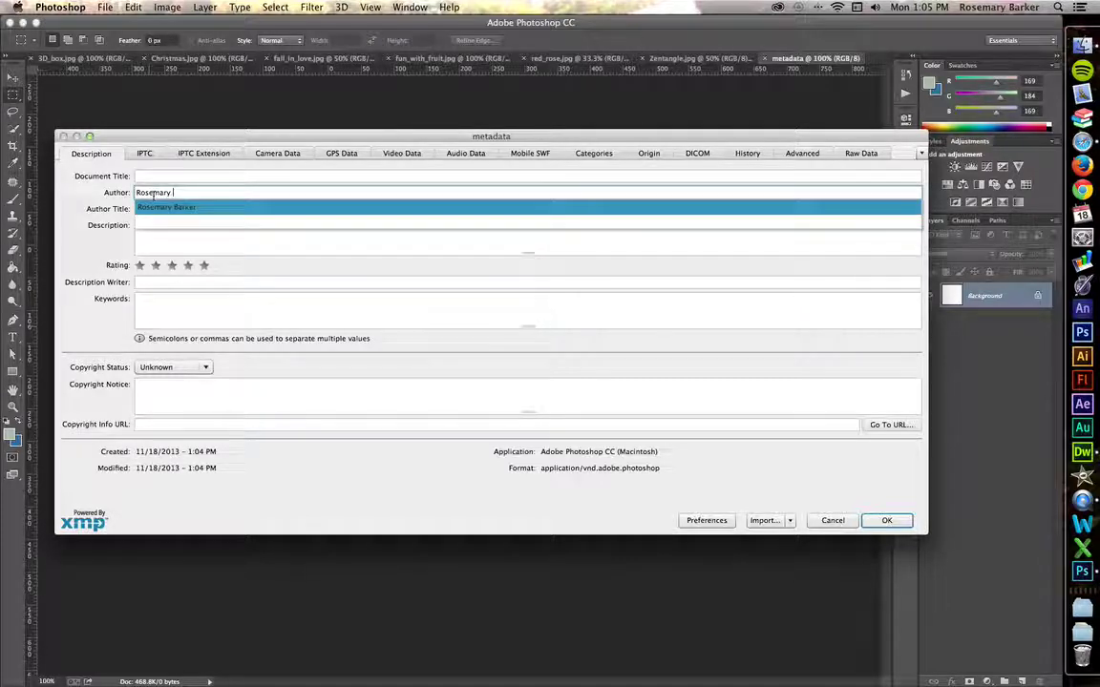
{"action": "type", "text": "Barker"}
{"action": "key", "text": "Return"}
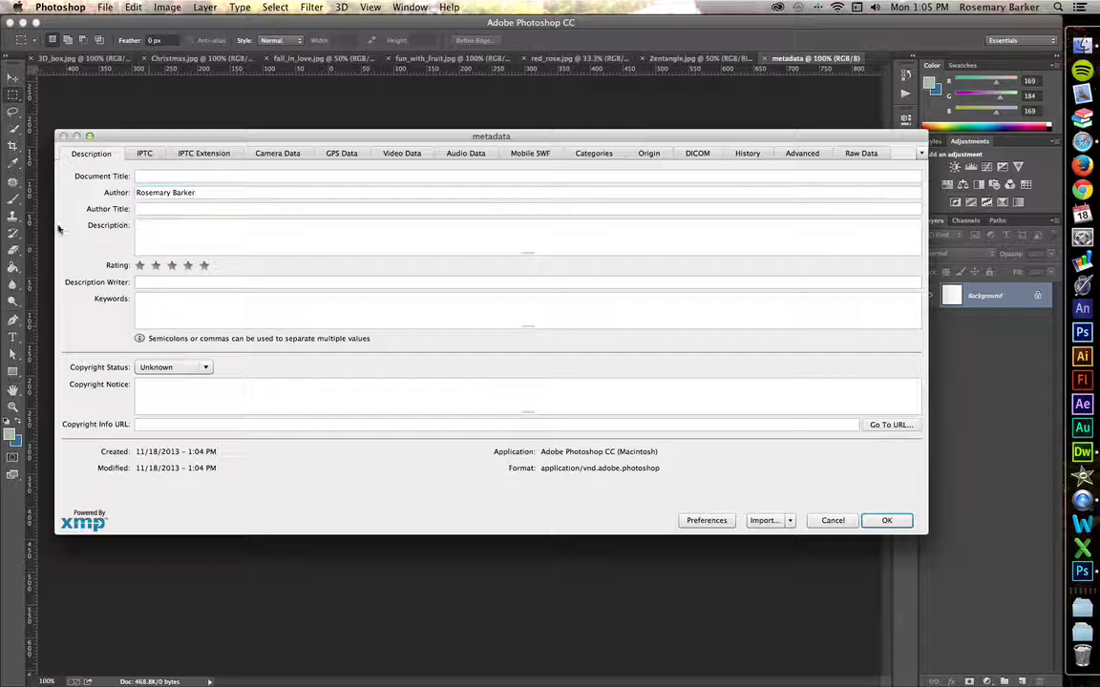
Set Author Title to the Web Development and Design instructor title at Harrisburg Area Community College
{"action": "left_click", "coordinate": [166, 209]}
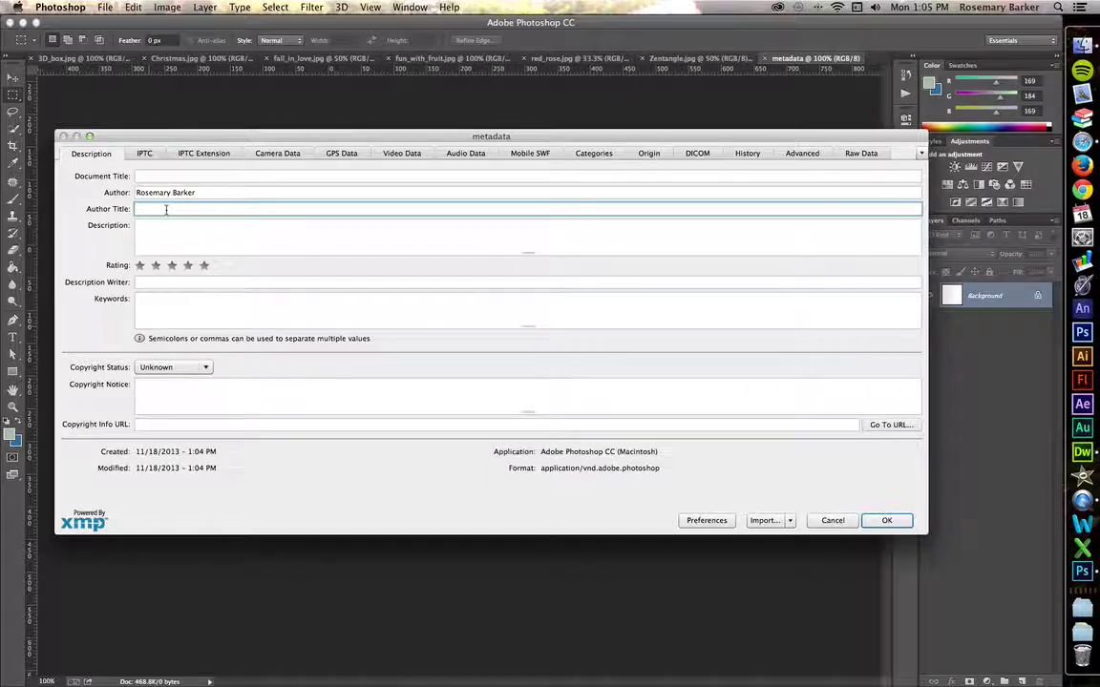
{"action": "type", "text": "Inst"}
{"action": "key", "text": "Down"}
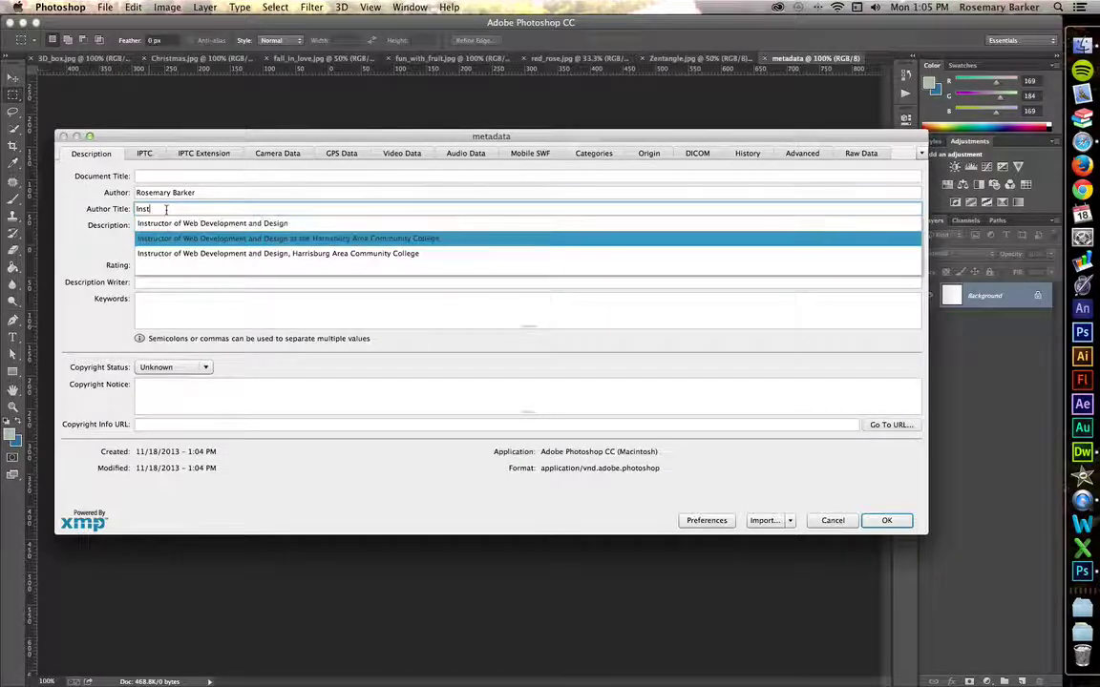
{"action": "key", "text": "Return"}
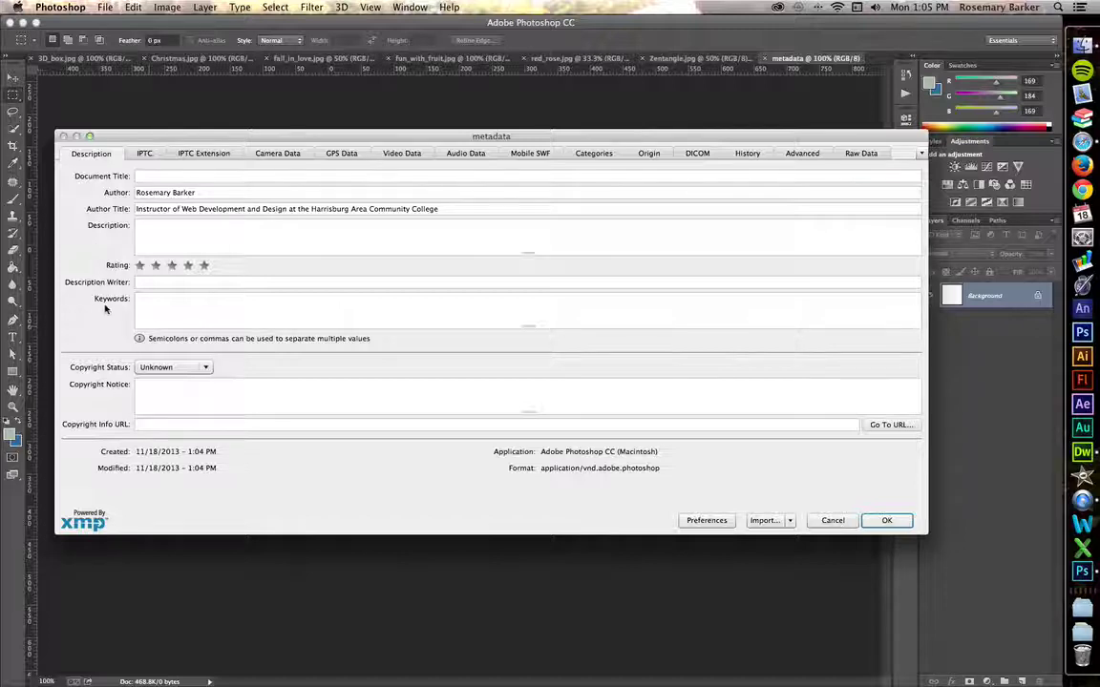
{"action": "left_click", "coordinate": [151, 306]}
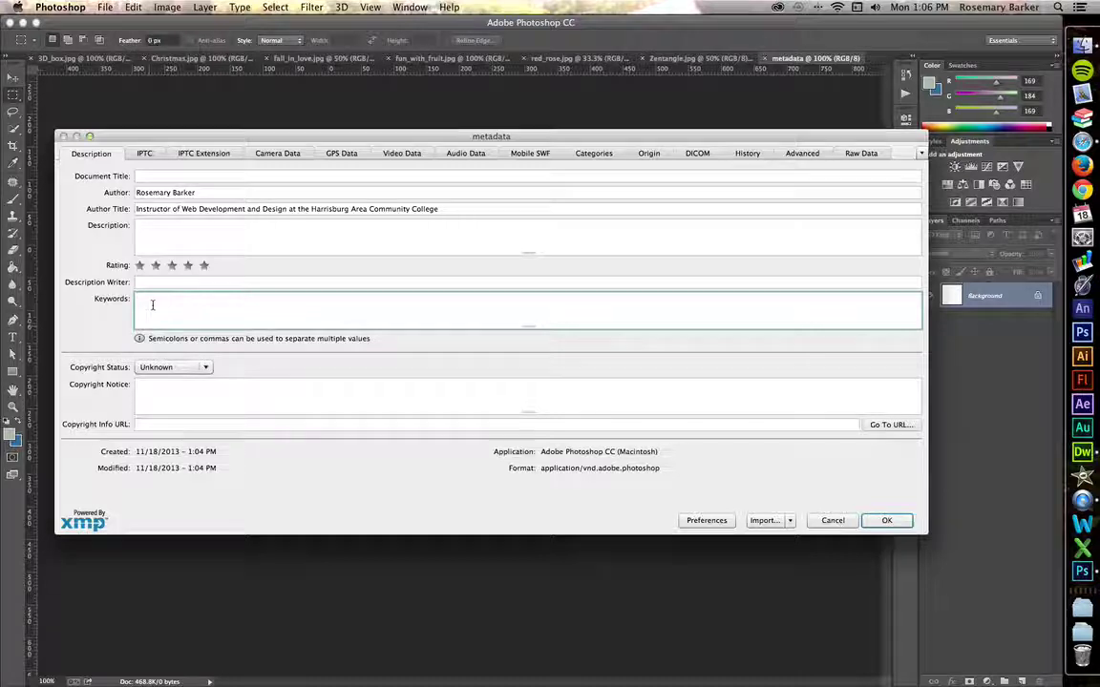
Enter the keywords 'Web Design, Photography, Graphics', correcting the typos
{"action": "type", "text": "Web,DEisg"}
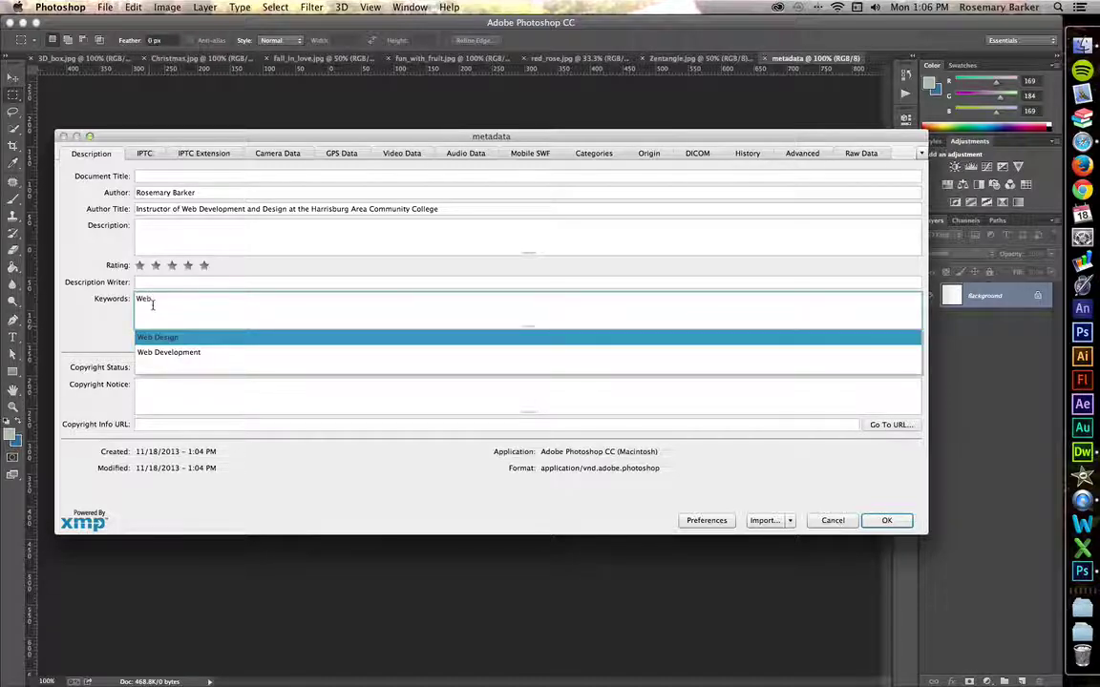
{"action": "key", "text": "BackSpace"}
{"action": "key", "text": "BackSpace"}
{"action": "key", "text": "BackSpace"}
{"action": "key", "text": "BackSpace"}
{"action": "type", "text": "esign,"}
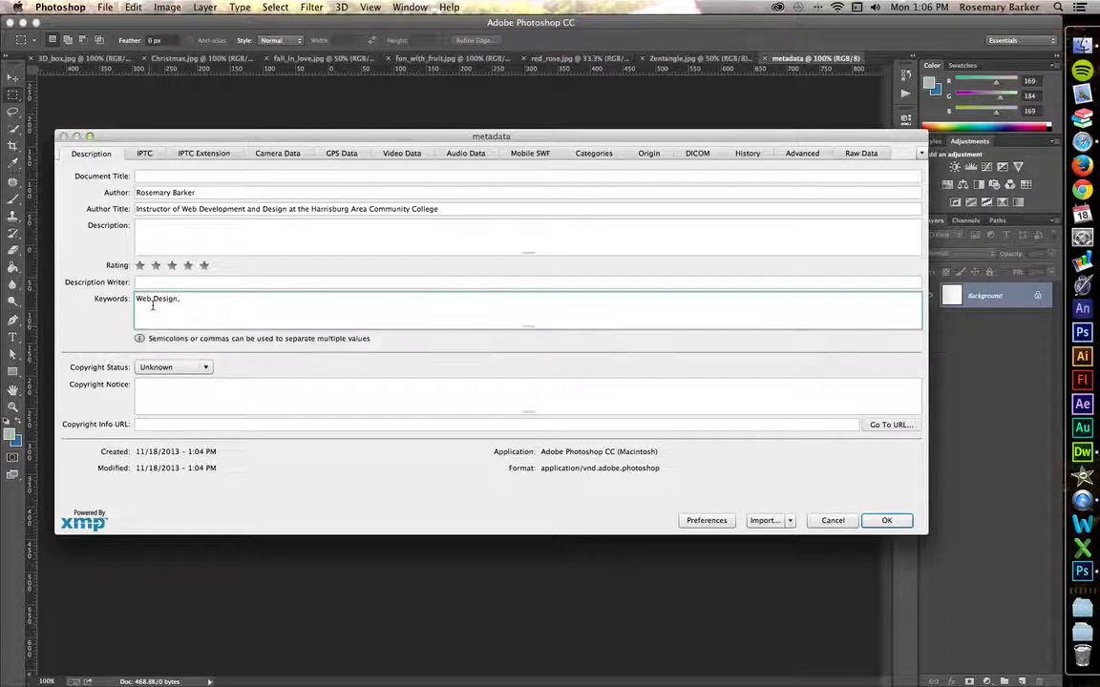
{"action": "type", "text": " Ad"}
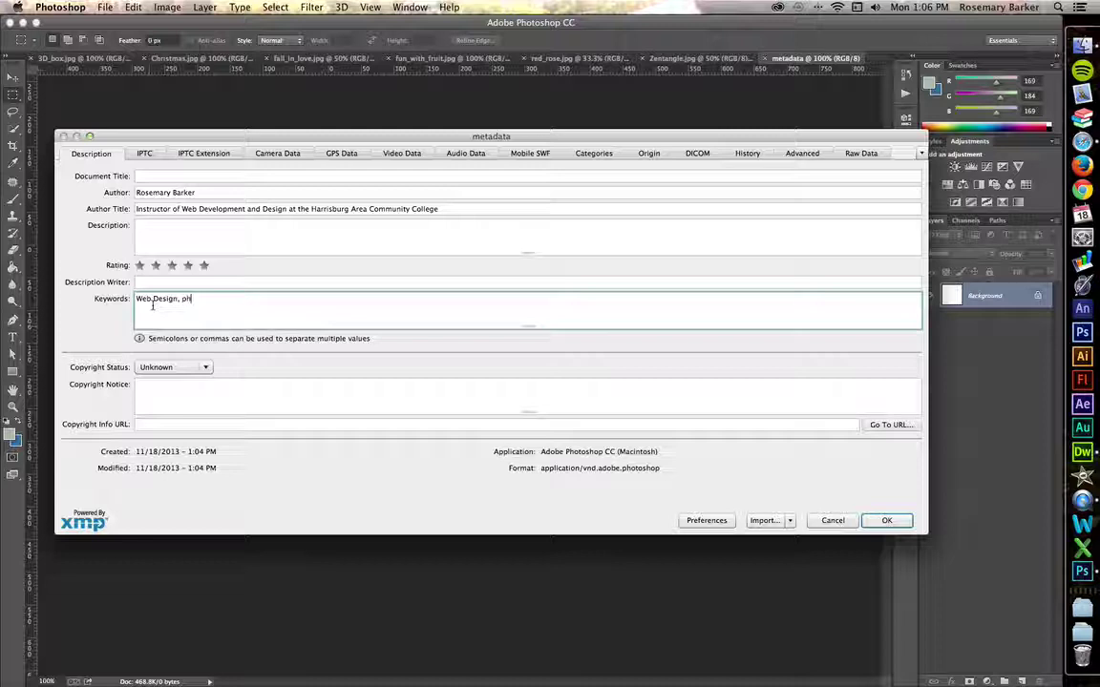
{"action": "key", "text": "BackSpace"}
{"action": "key", "text": "BackSpace"}
{"action": "type", "text": "Photog"}
{"action": "type", "text": "raphy,"}
{"action": "type", "text": " Graphic"}
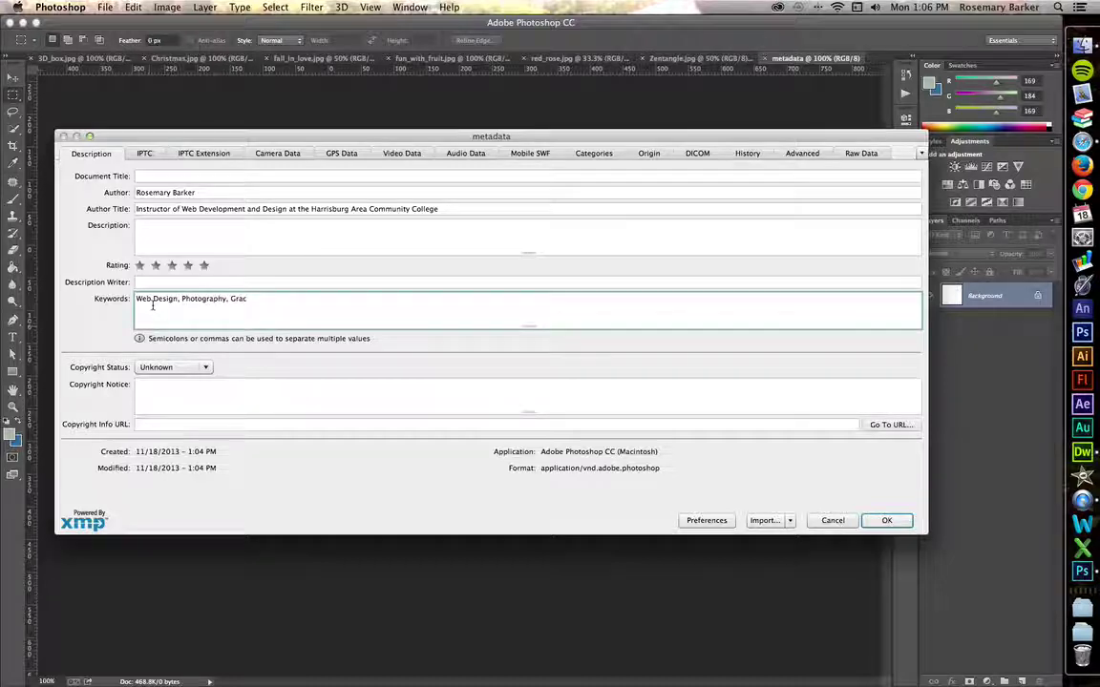
{"action": "type", "text": "s,"}
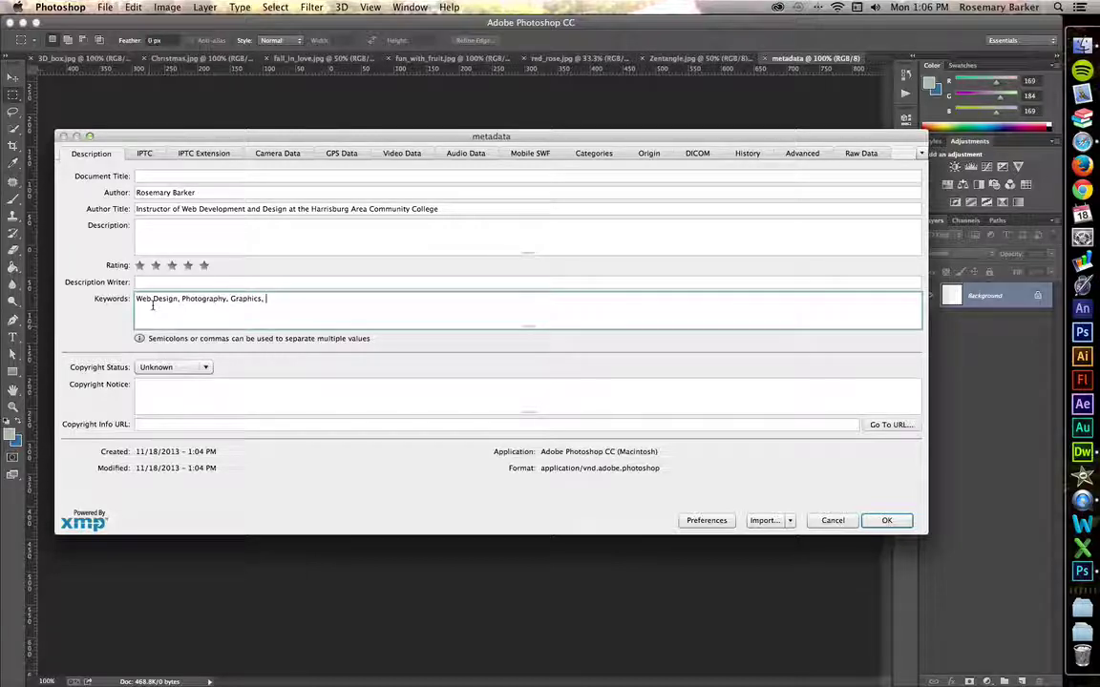
{"action": "key", "text": "BackSpace"}
{"action": "key", "text": "BackSpace"}
{"action": "left_click", "coordinate": [151, 299]}
{"action": "key", "text": "BackSpace"}
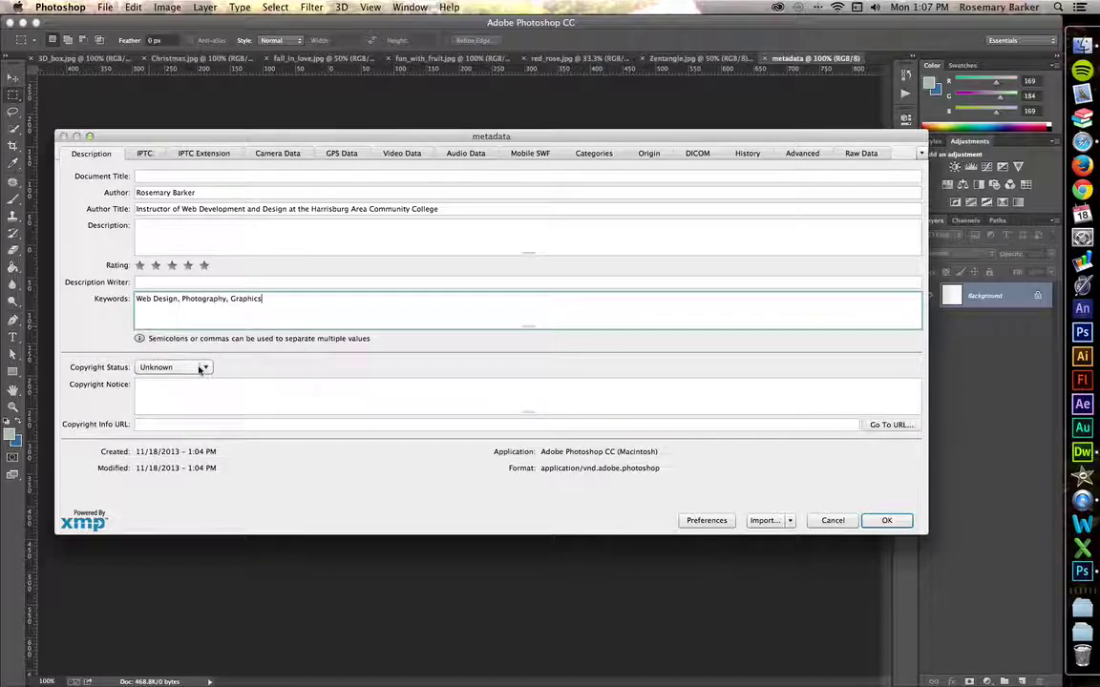
Set Copyright Status to Copyrighted and the notice to 'All rights reserved. Copyright 2013.'
{"action": "left_click", "coordinate": [200, 369]}
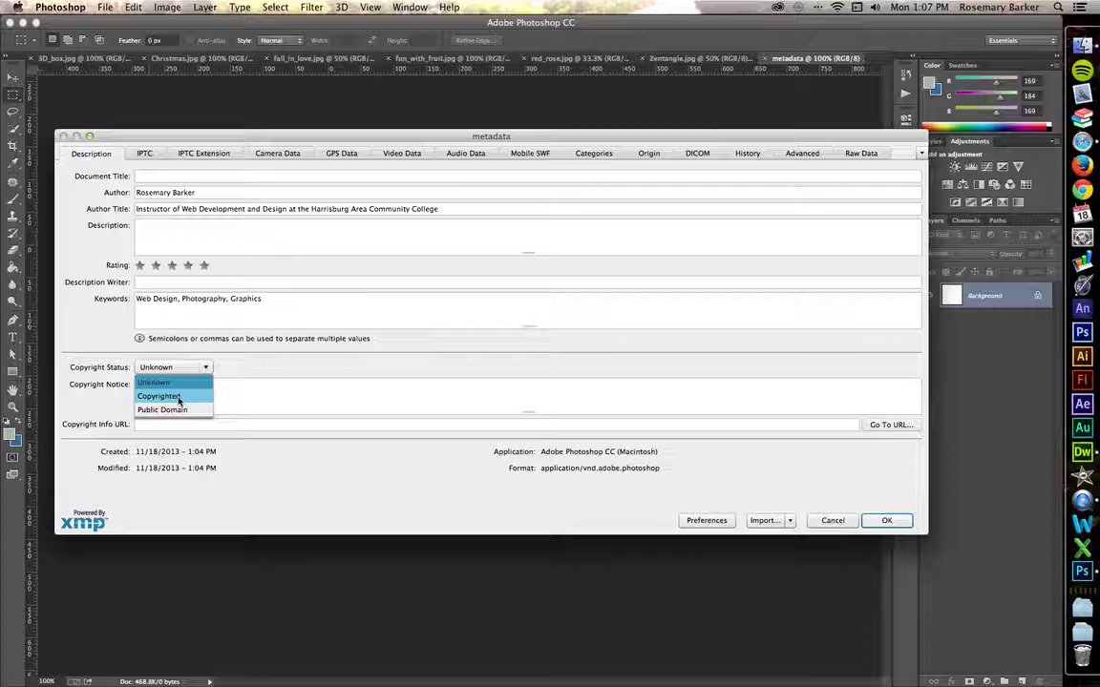
{"action": "left_click", "coordinate": [177, 396]}
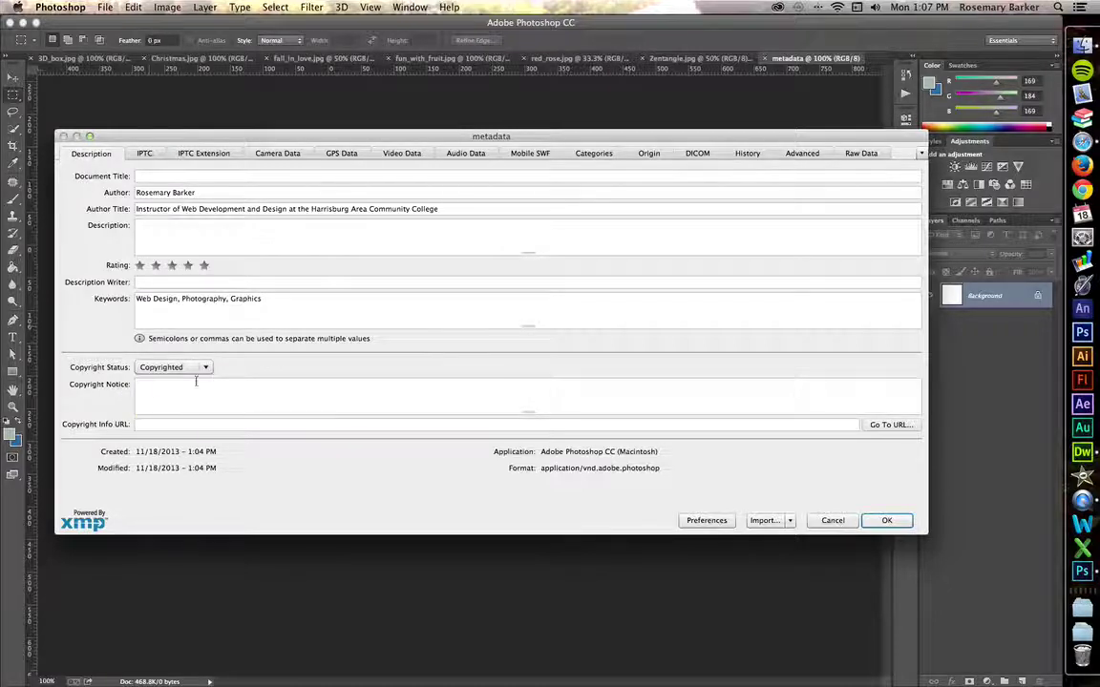
{"action": "left_click", "coordinate": [155, 389]}
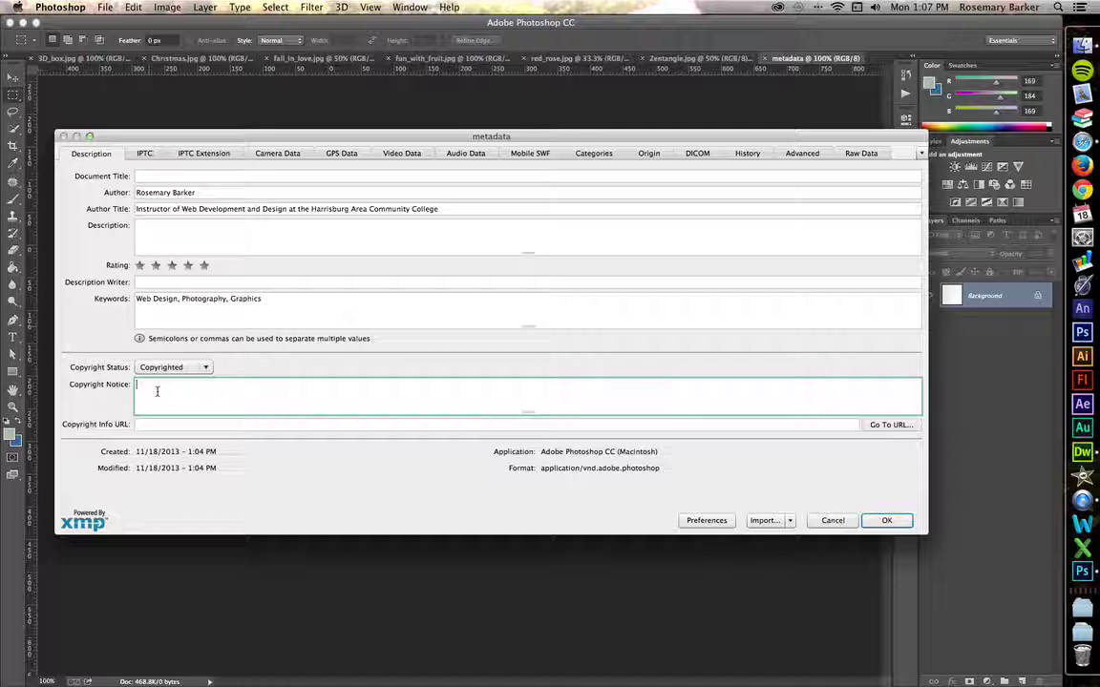
{"action": "type", "text": "All right"}
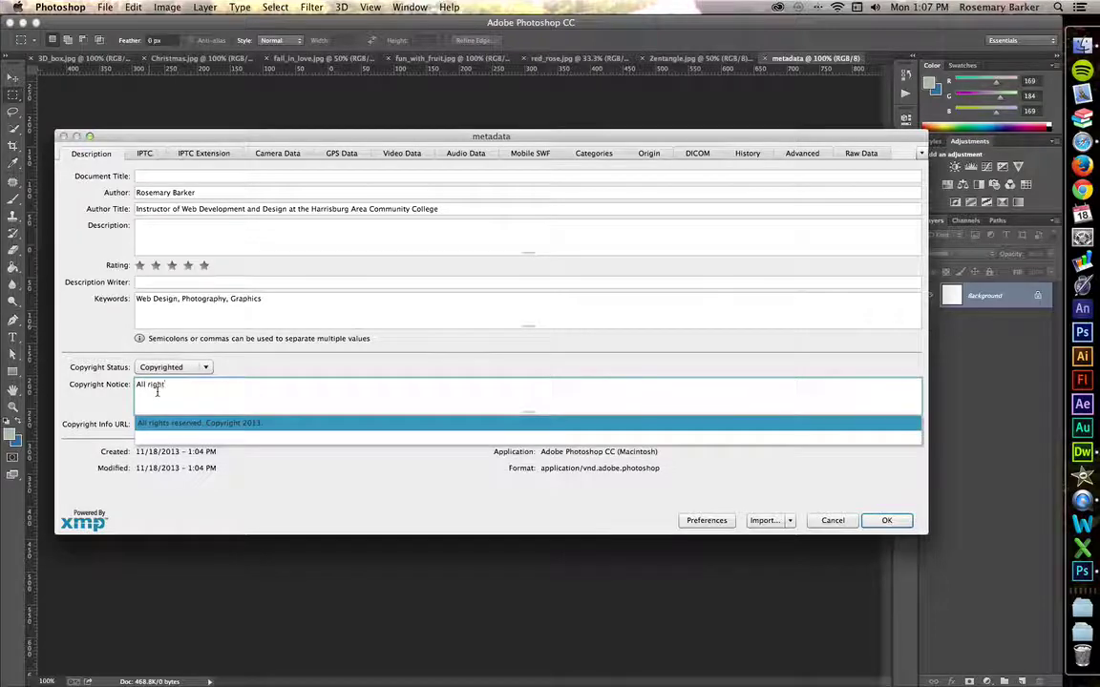
{"action": "type", "text": "s reserver"}
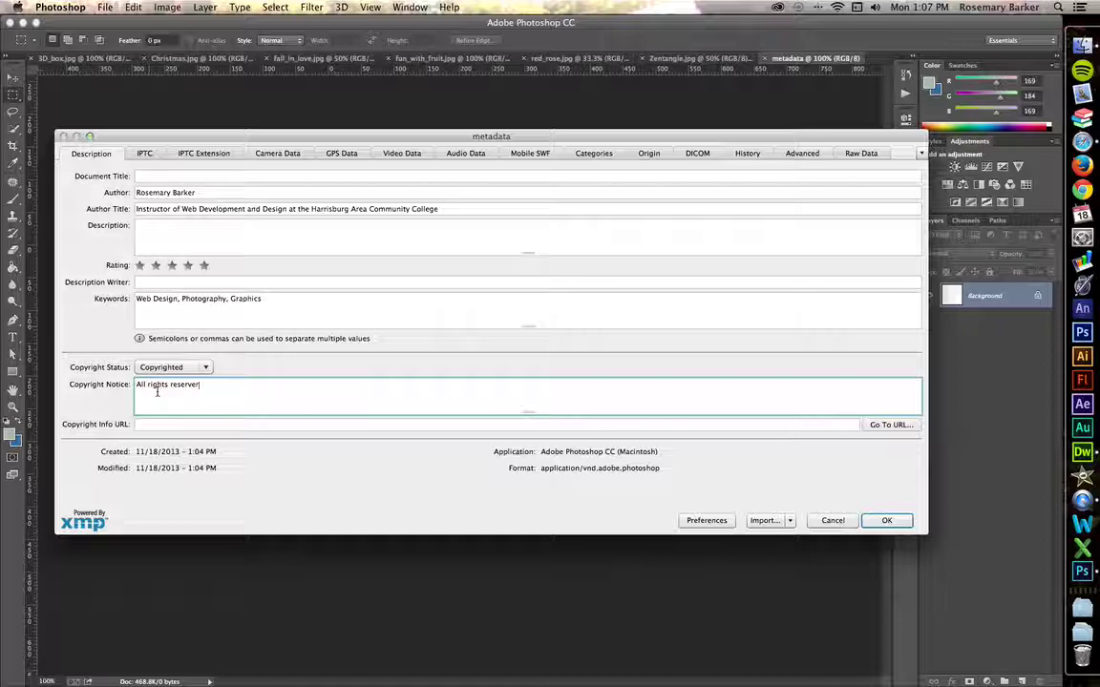
{"action": "key", "text": "BackSpace"}
{"action": "type", "text": "d. "}
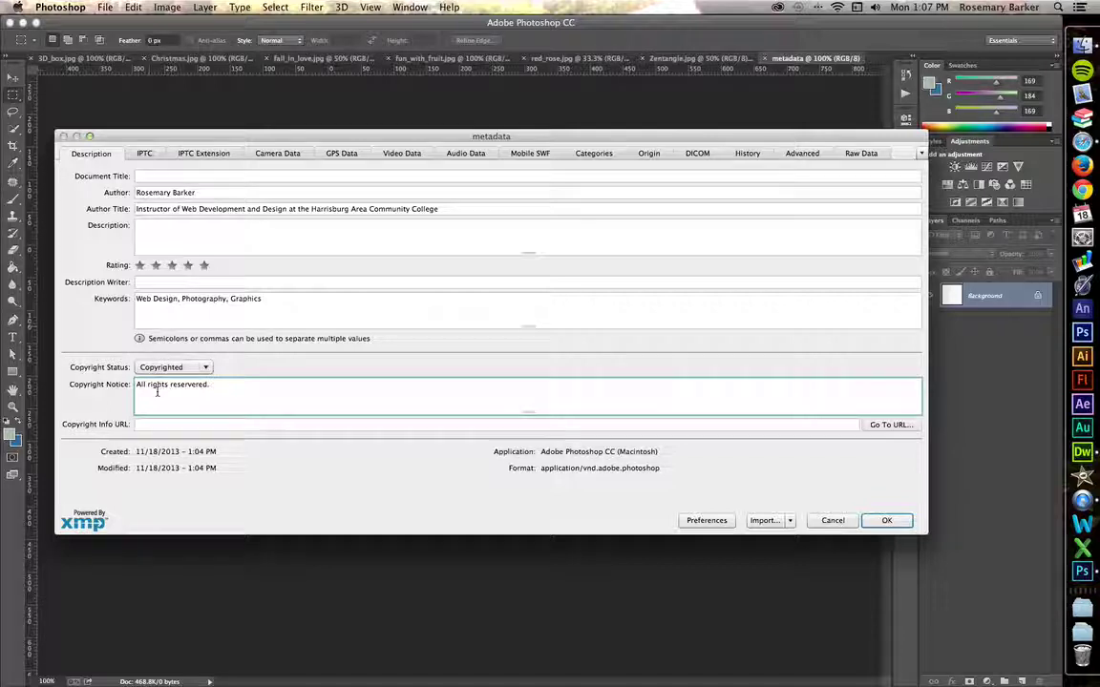
{"action": "type", "text": "Copyright 2013."}
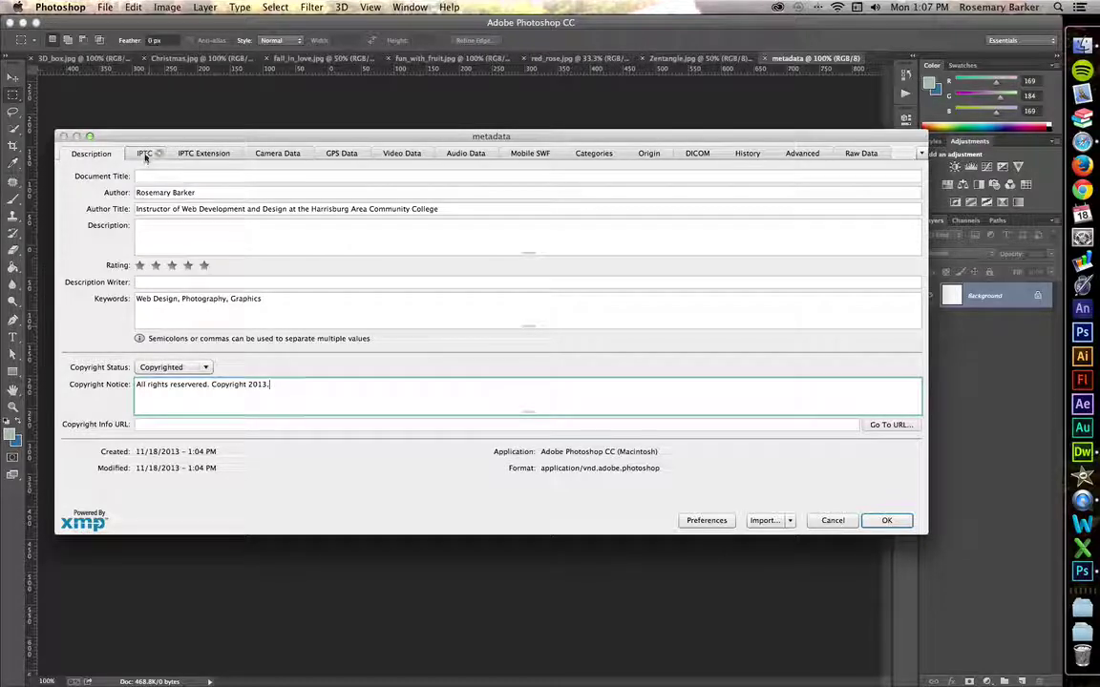
In the IPTC tab, enter the creator's e-mail address in the E-Mail(s) field
{"action": "left_click", "coordinate": [144, 155]}
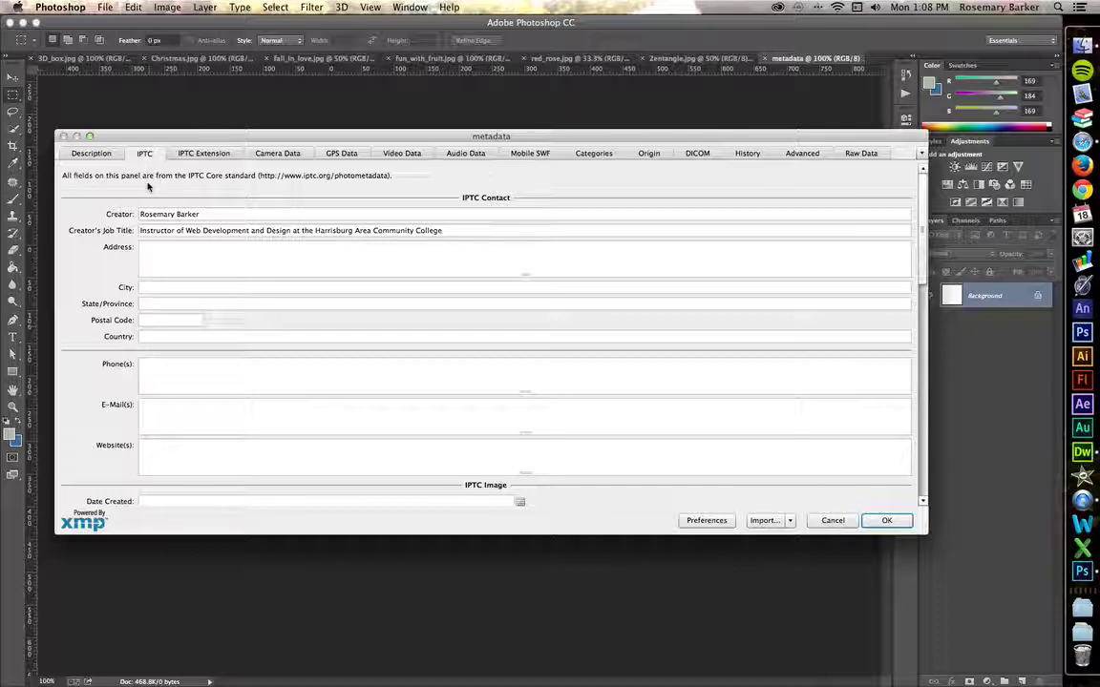
{"action": "left_click", "coordinate": [170, 257]}
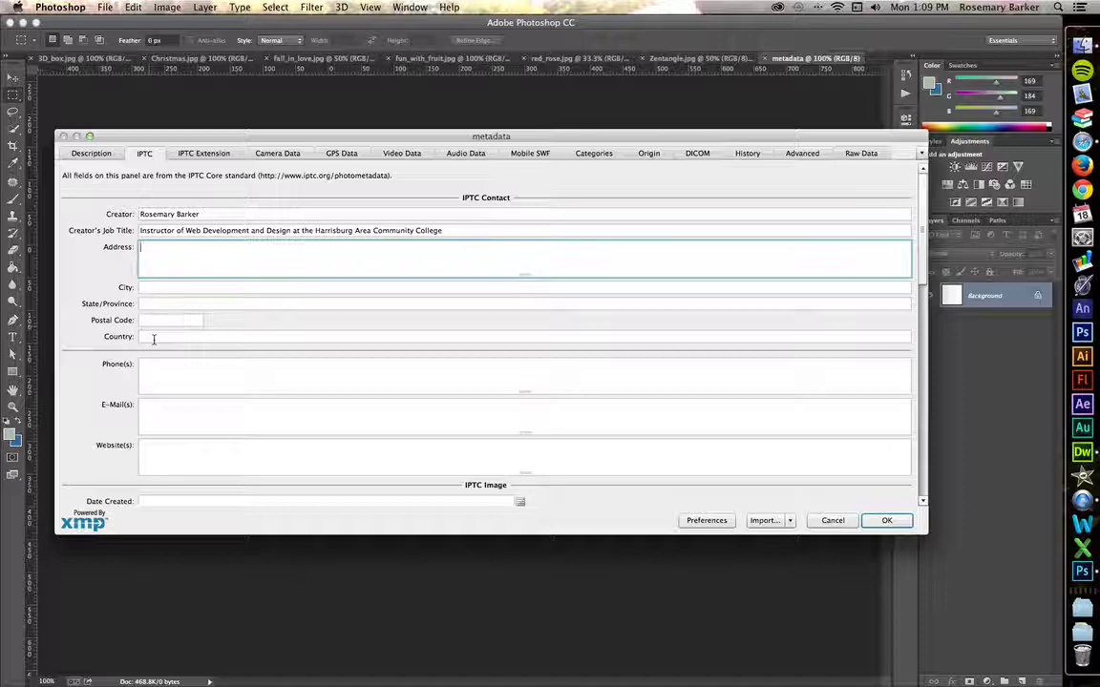
{"action": "left_click", "coordinate": [145, 416]}
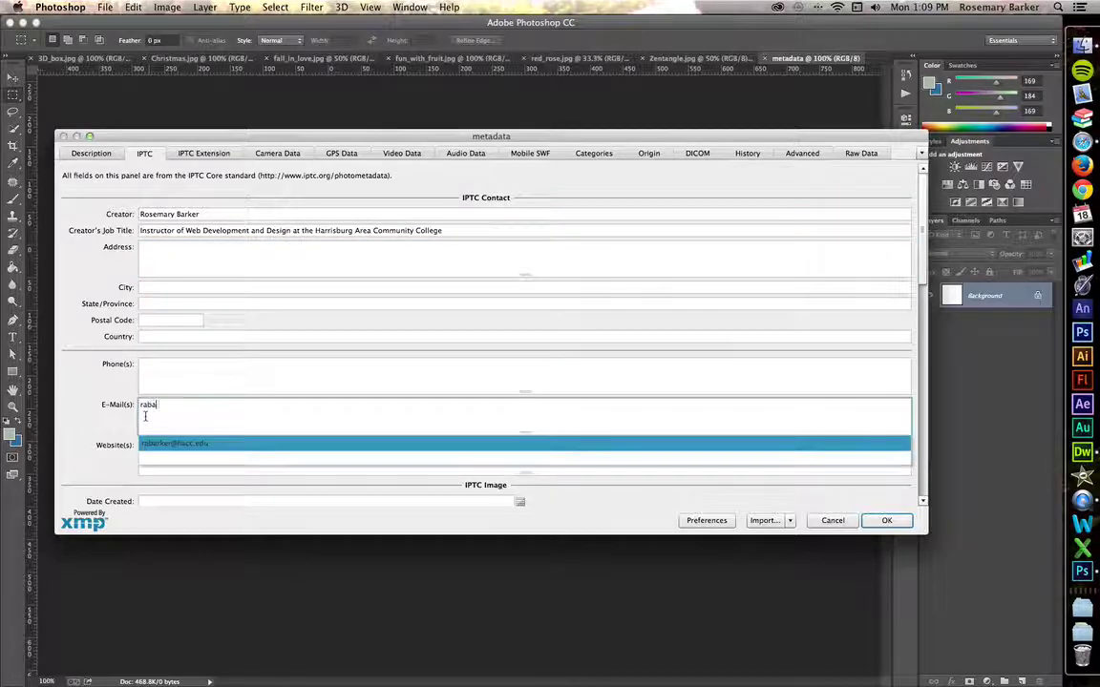
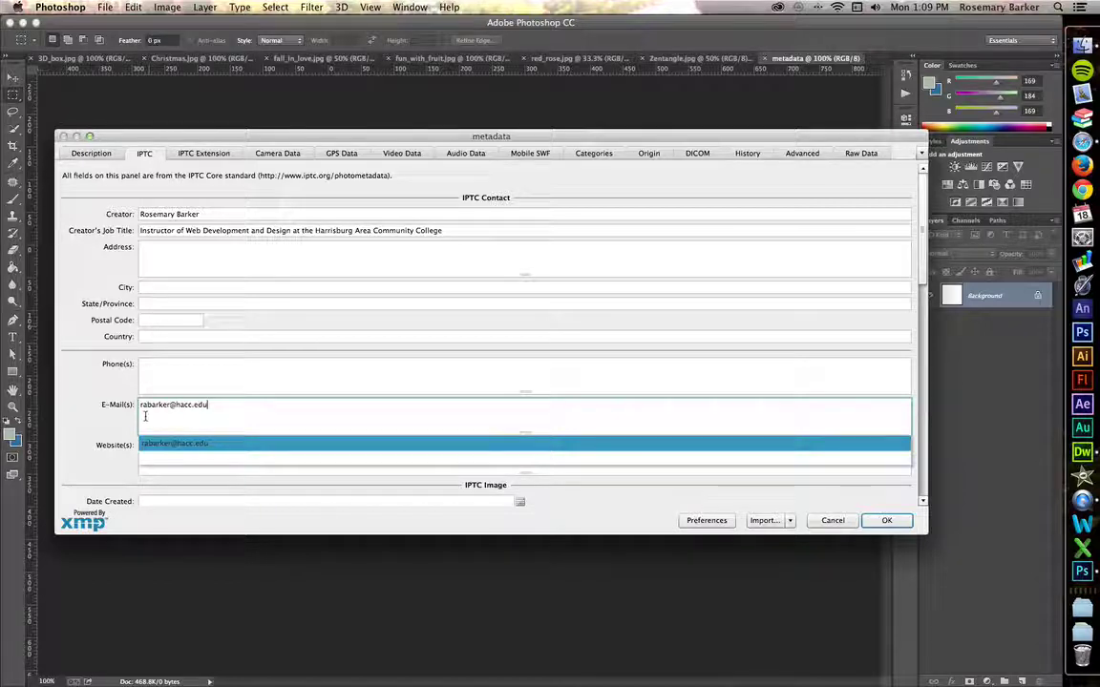
{"action": "left_click", "coordinate": [70, 392]}
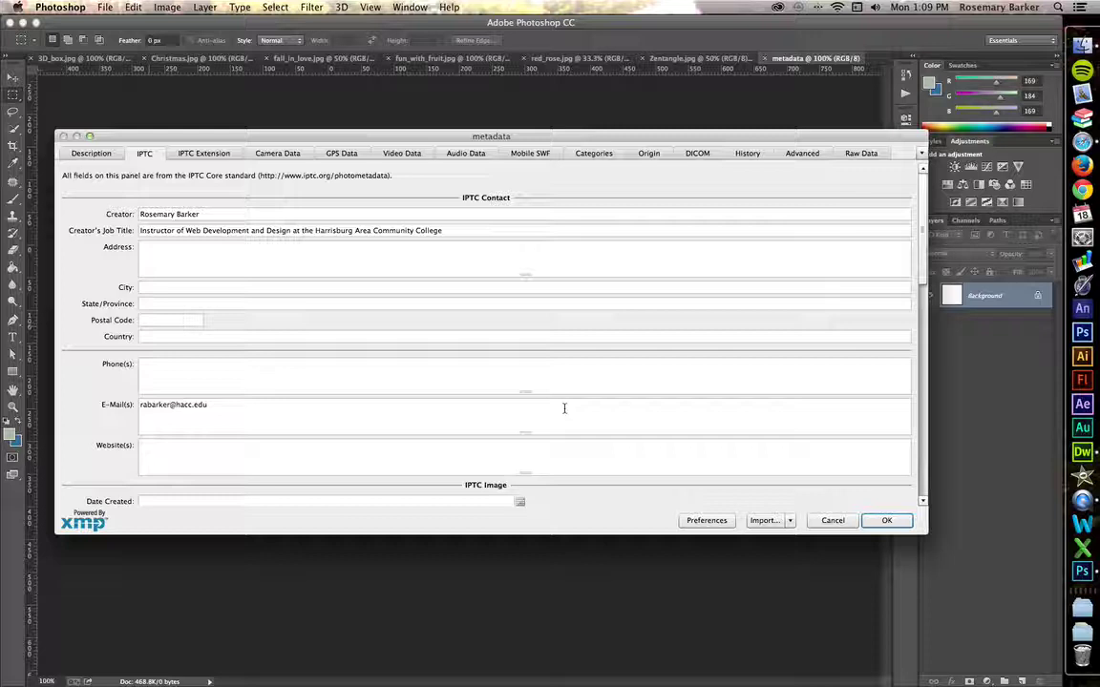
Check the IPTC Extension Person shown and Sublocation fields, then apply File Info with OK
{"action": "left_click", "coordinate": [212, 154]}
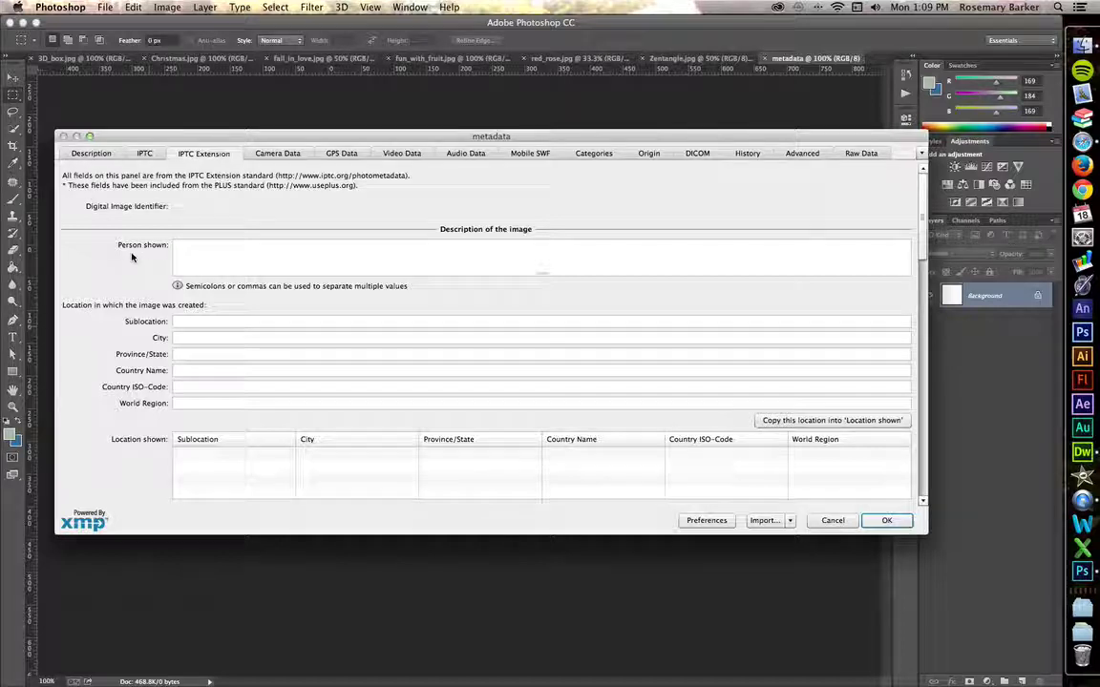
{"action": "left_click", "coordinate": [184, 253]}
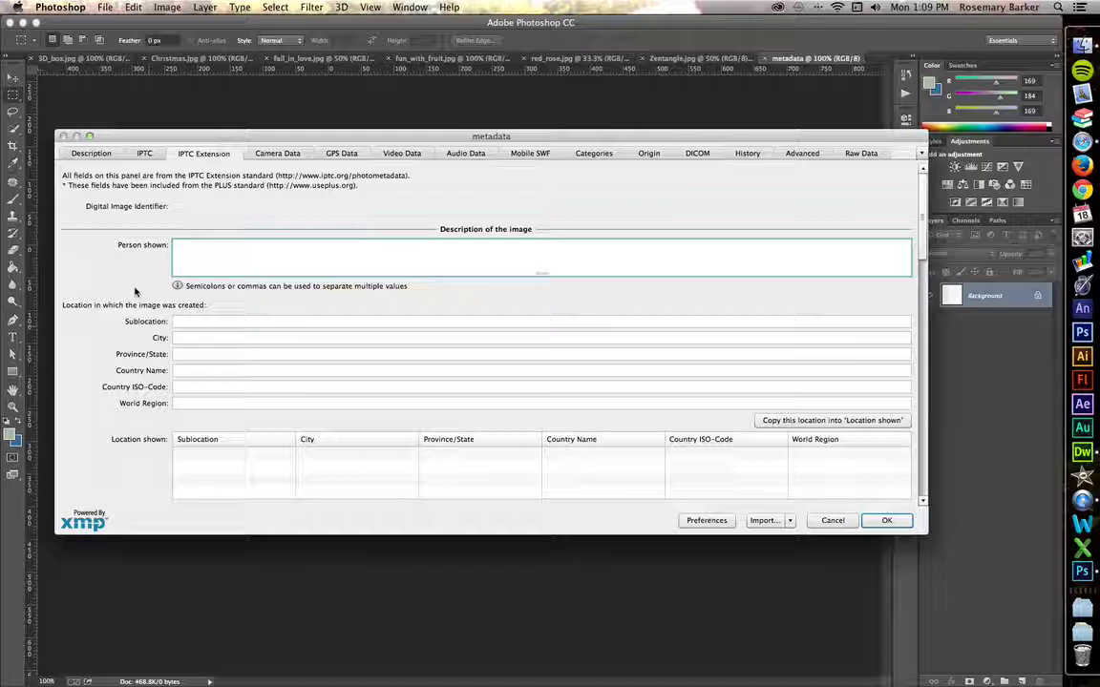
{"action": "left_click", "coordinate": [207, 322]}
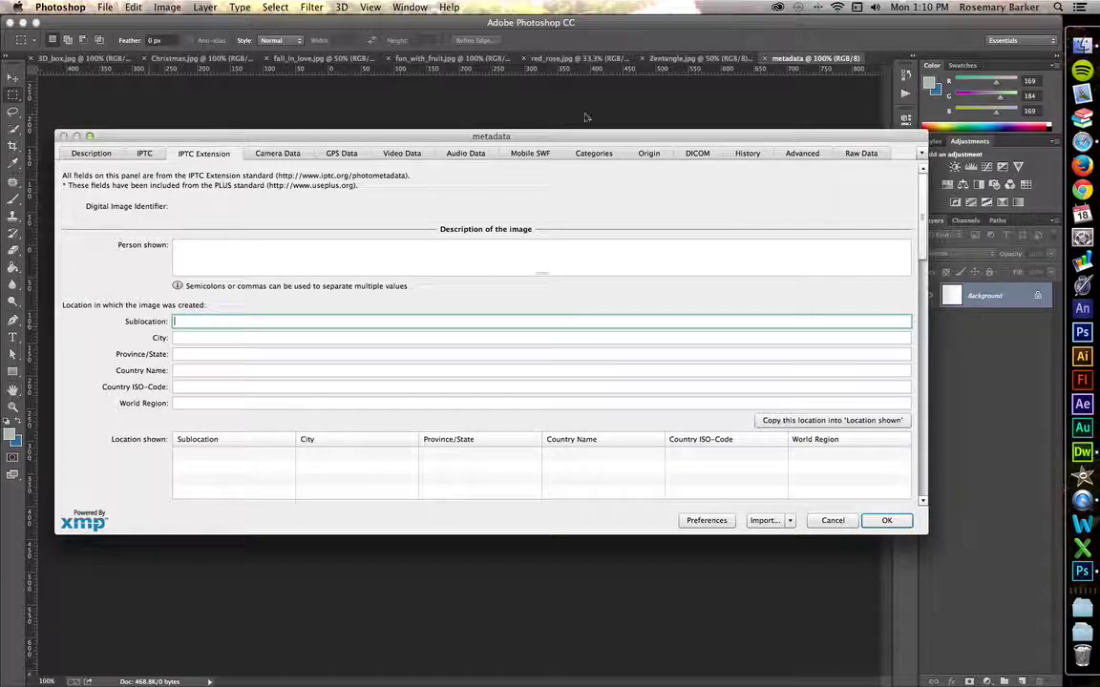
{"action": "left_click_drag", "start_coordinate": [538, 138], "coordinate": [497, 115]}
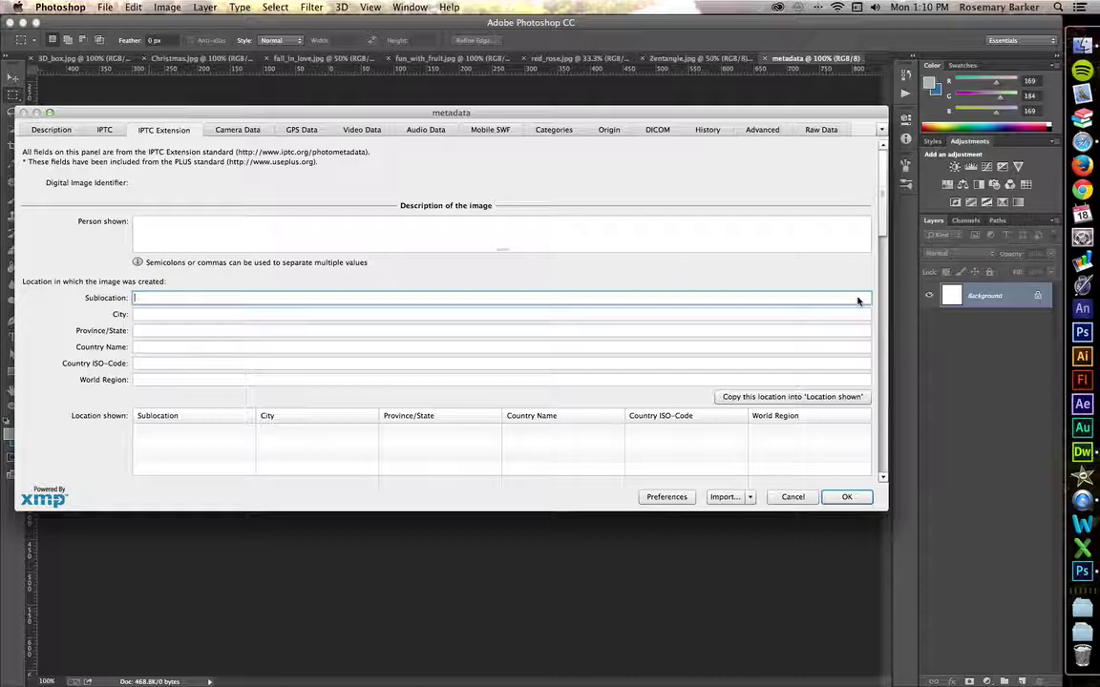
{"action": "left_click", "coordinate": [844, 498]}
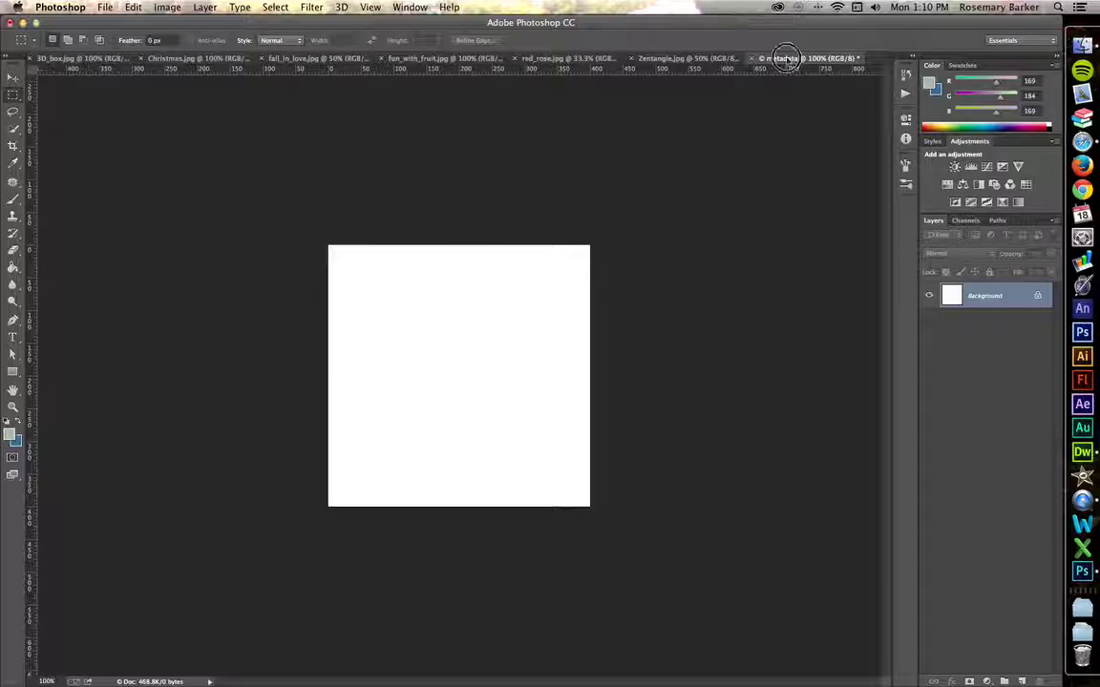
Close metadata without saving and create a new 400×400 px document named metadata_multiples
{"action": "key", "text": "super+w"}
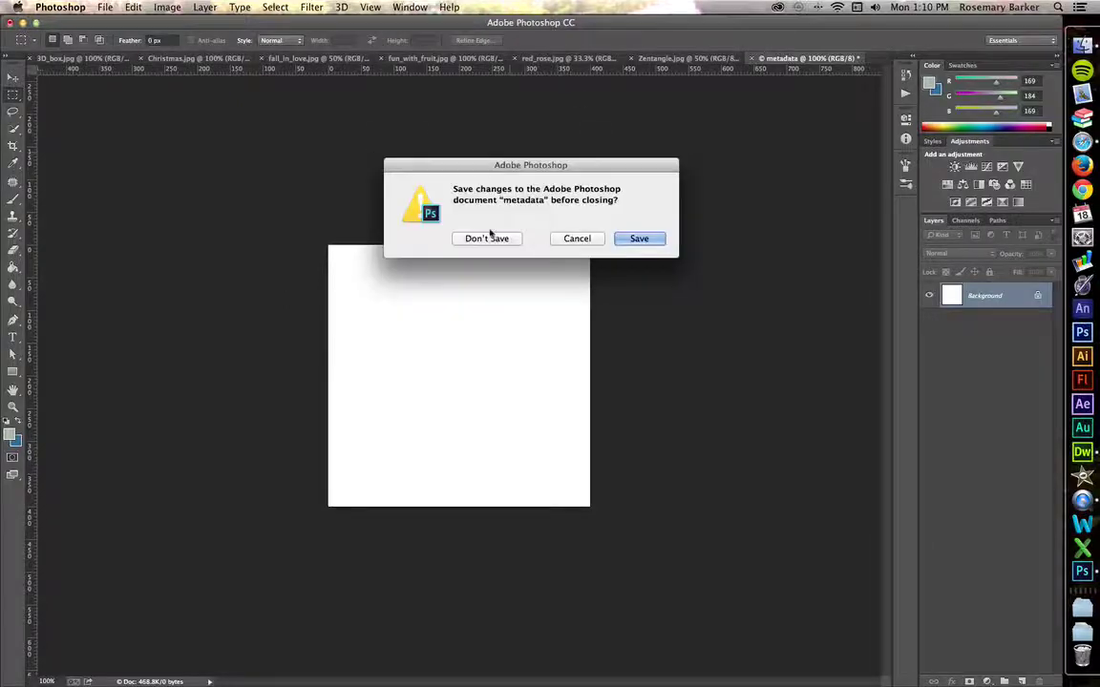
{"action": "left_click", "coordinate": [487, 239]}
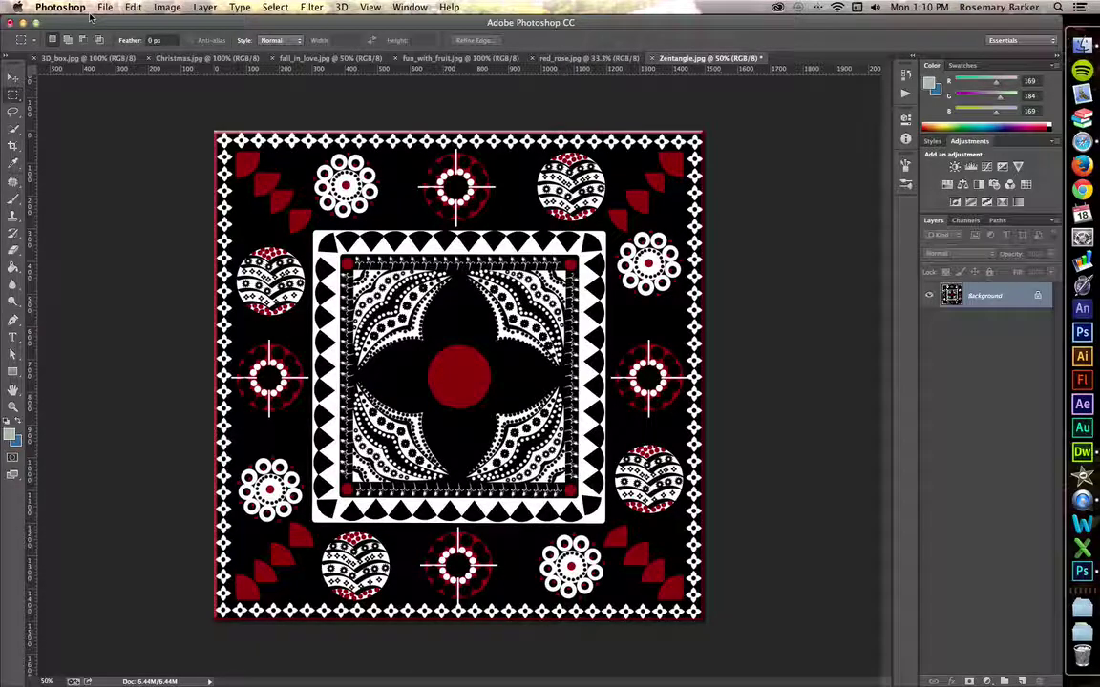
{"action": "key", "text": "super+n"}
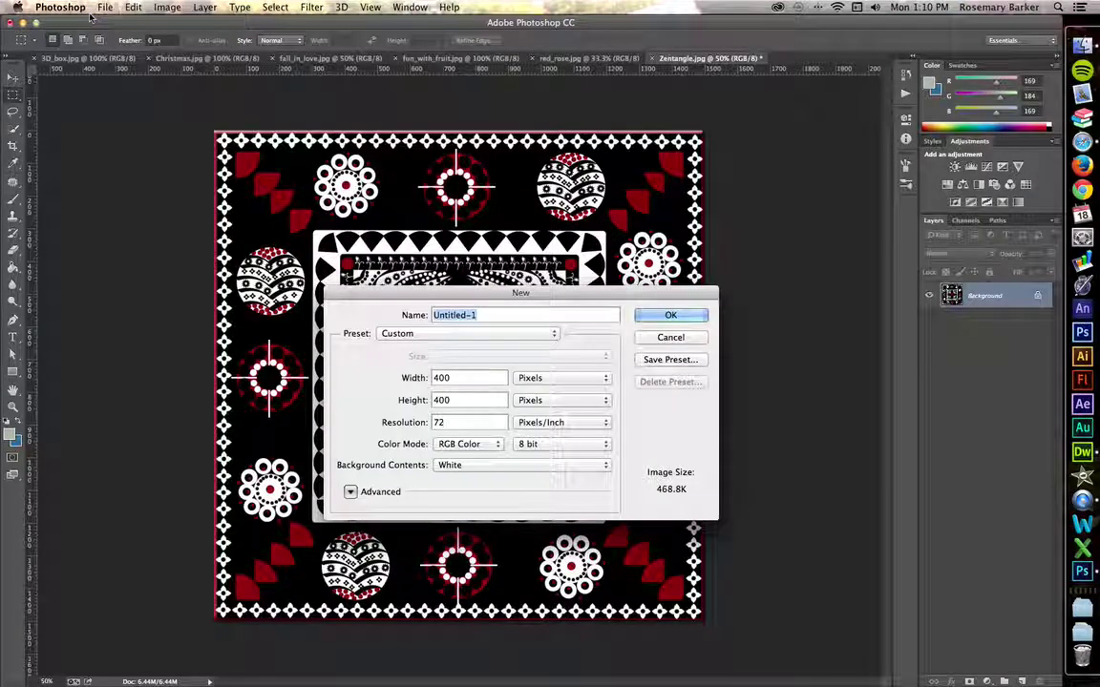
{"action": "type", "text": "met"}
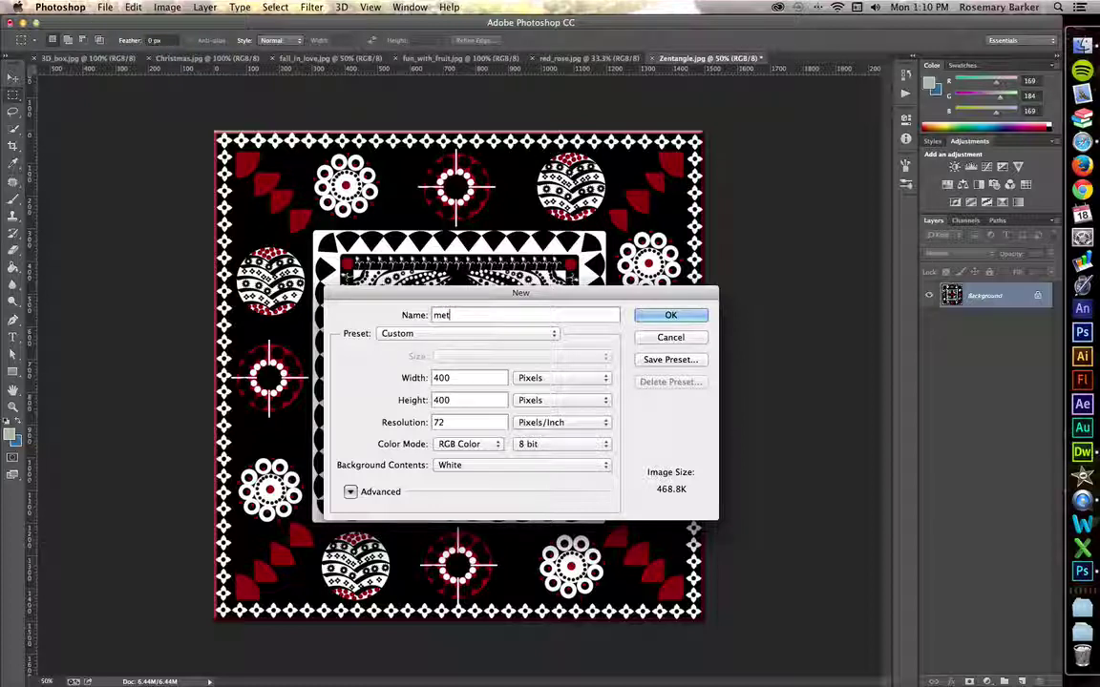
{"action": "type", "text": "adata"}
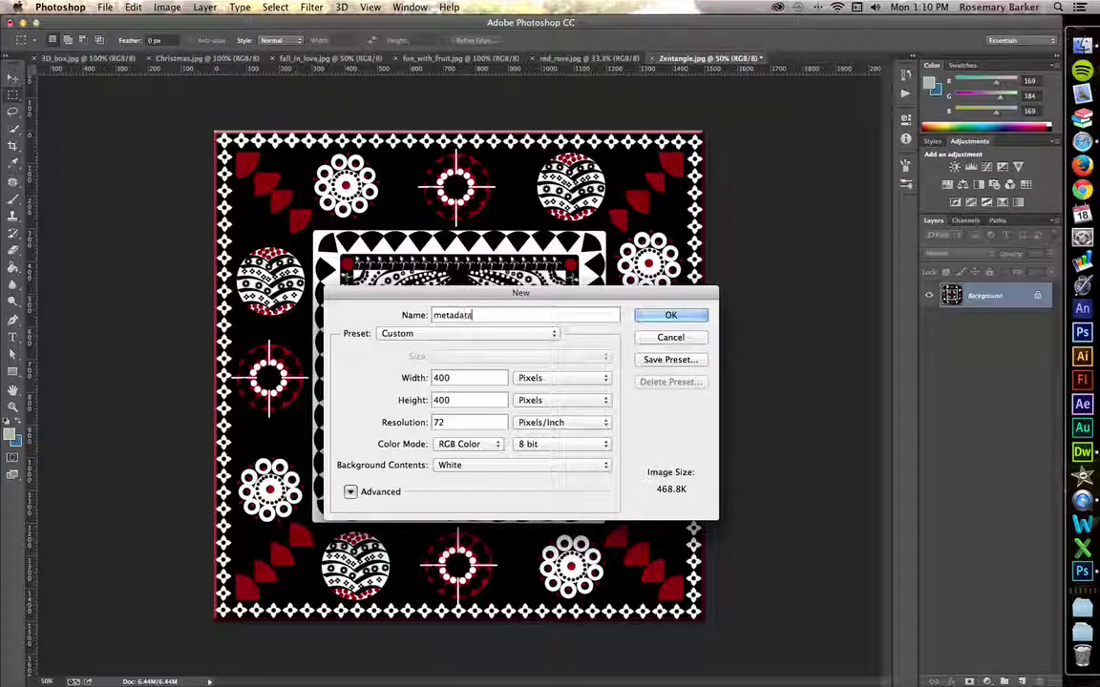
{"action": "type", "text": "_multi"}
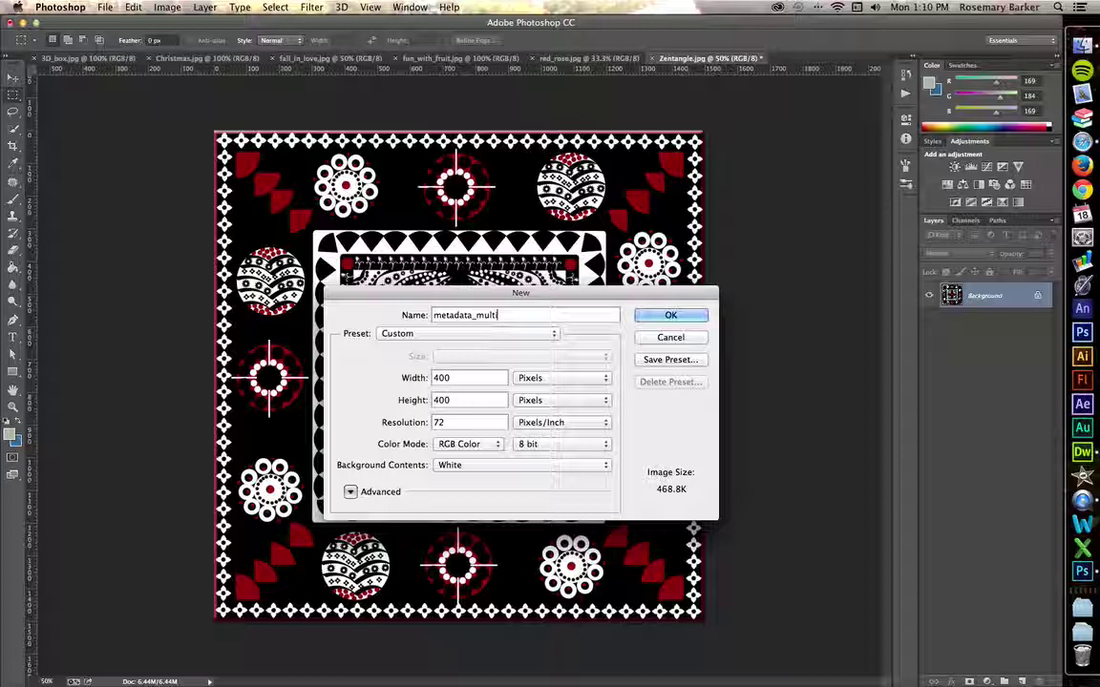
{"action": "type", "text": "peles"}
{"action": "key", "text": "Return"}
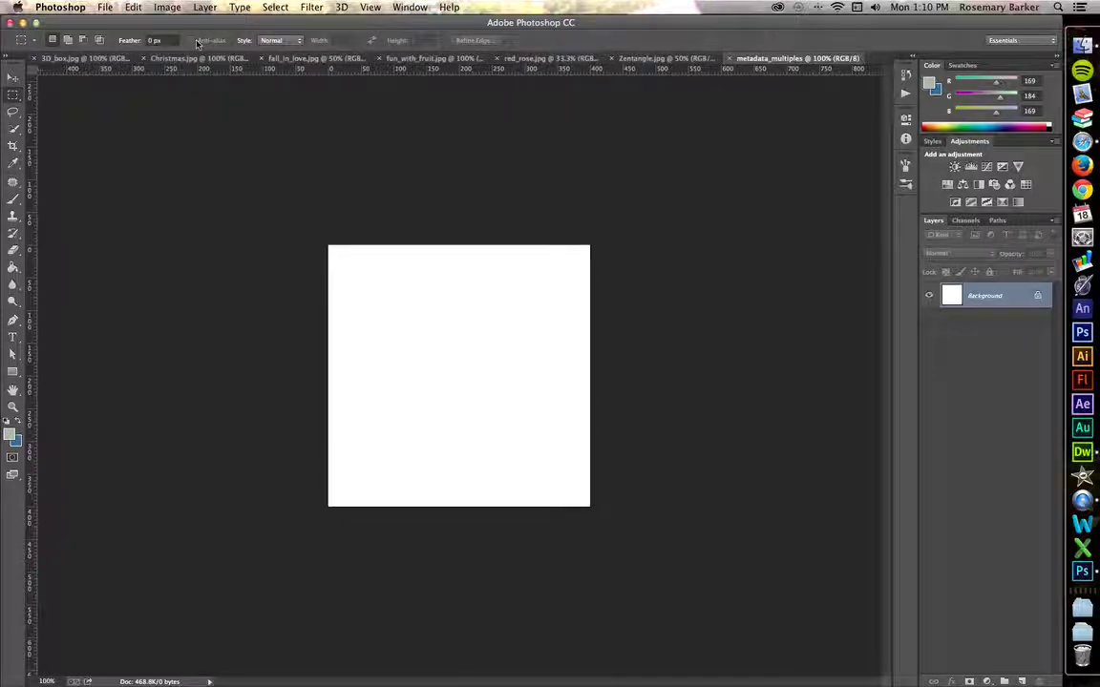
Show the Actions panel and create a new action set named 'Metadata'
{"action": "left_click", "coordinate": [905, 97]}
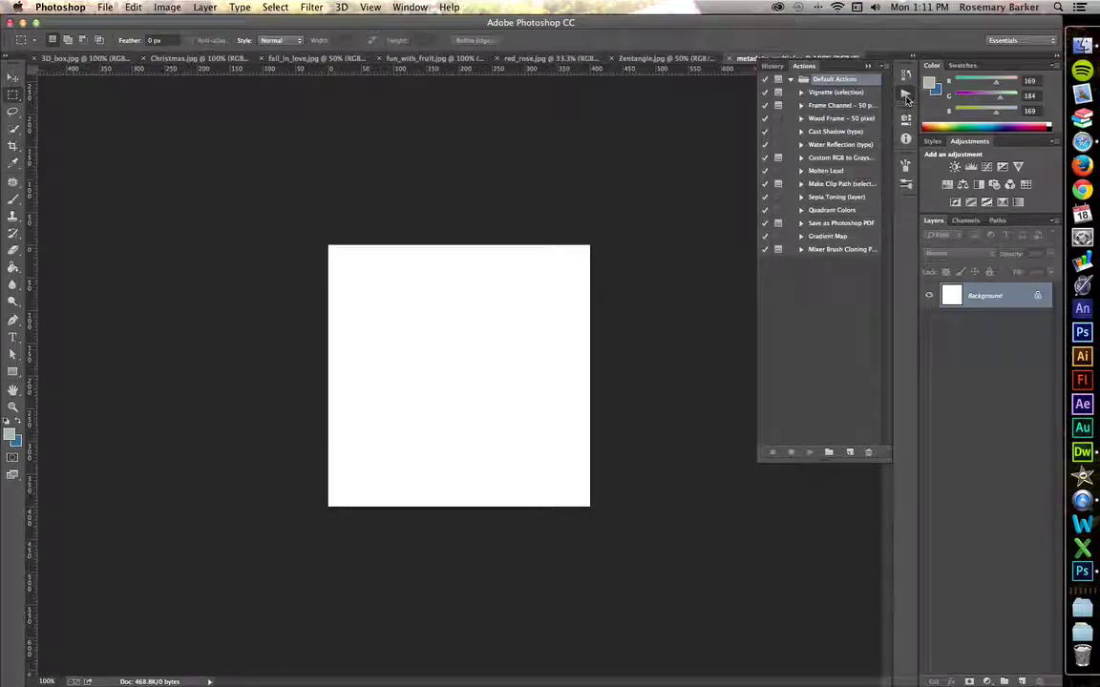
{"action": "left_click", "coordinate": [413, 8]}
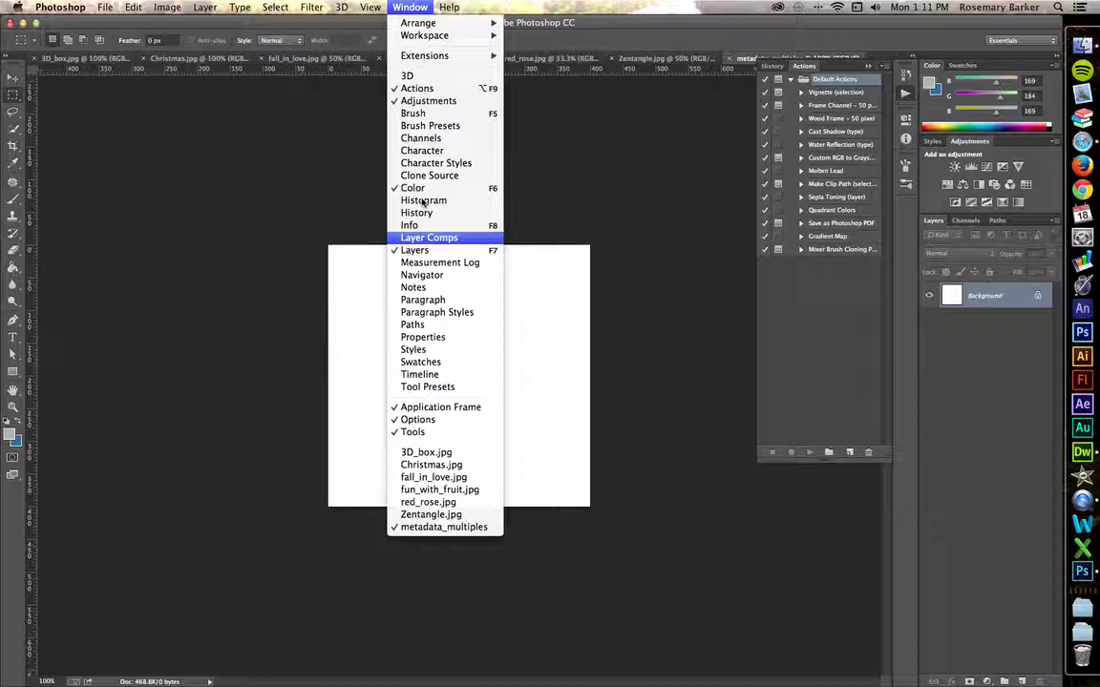
{"action": "left_click", "coordinate": [418, 89]}
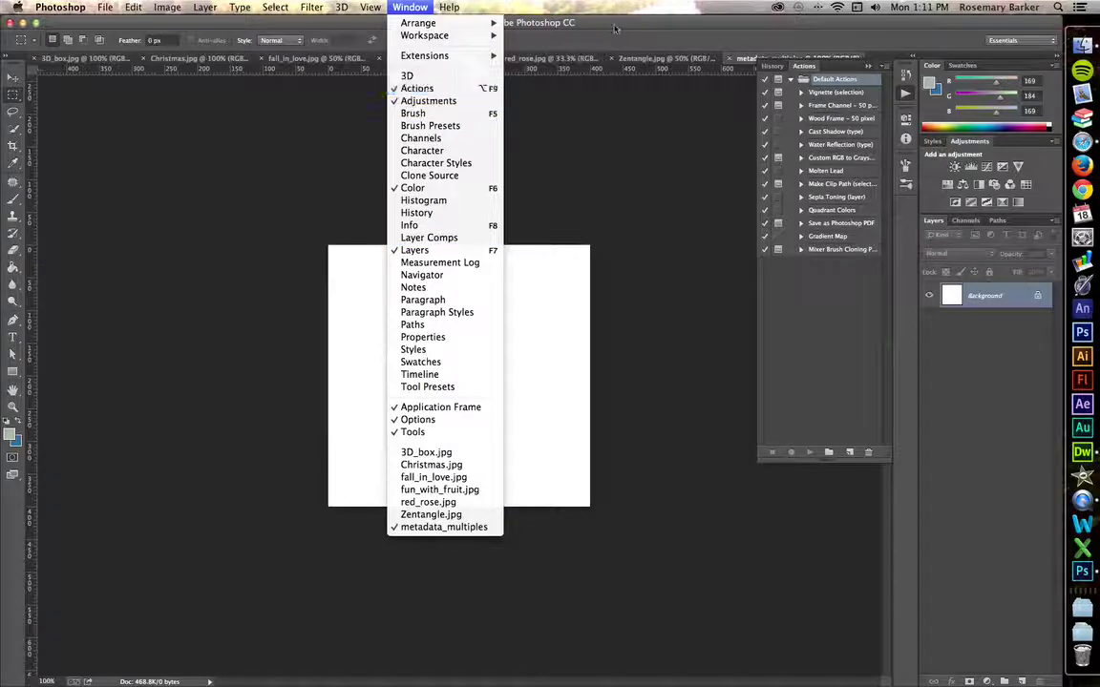
{"action": "left_click", "coordinate": [829, 452]}
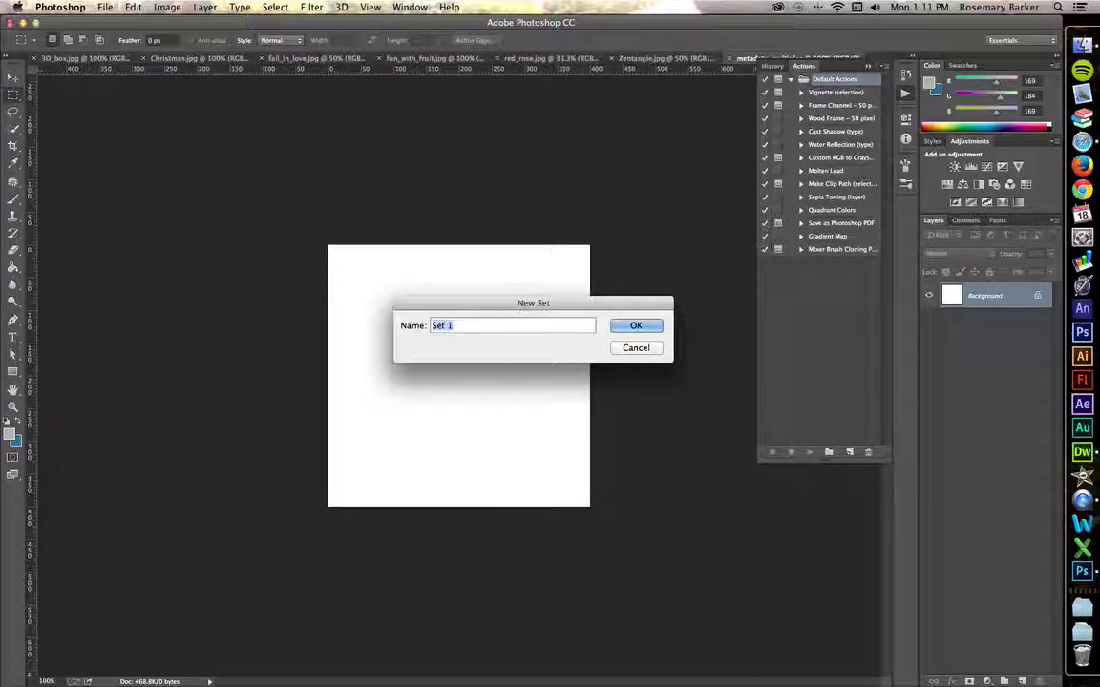
{"action": "type", "text": "Metadata"}
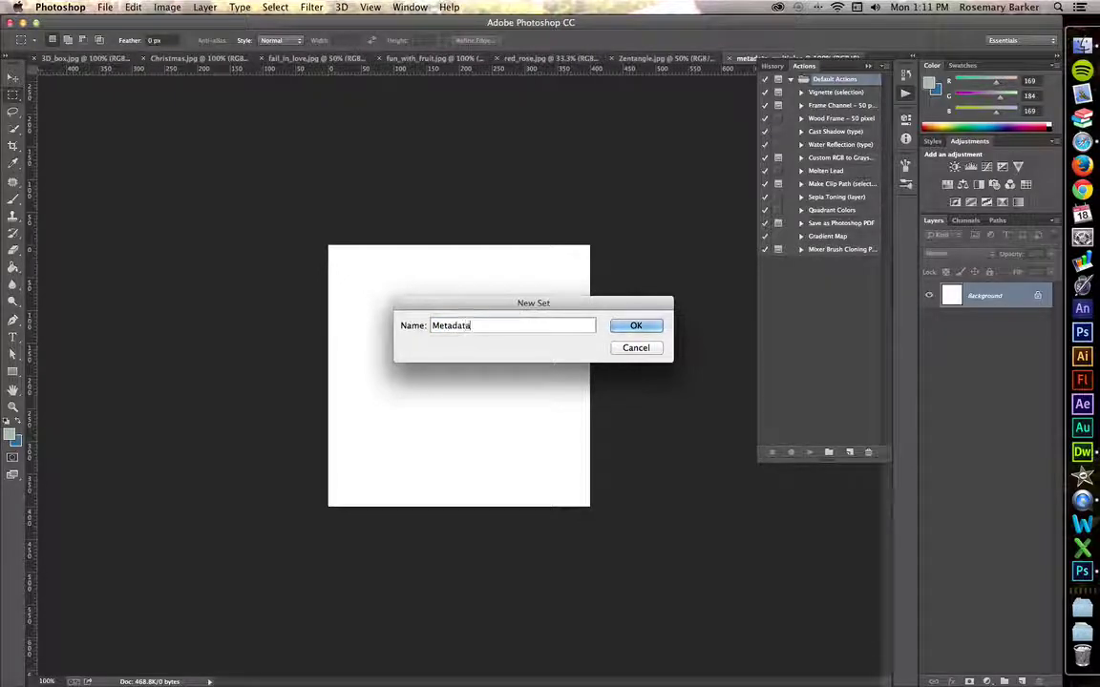
{"action": "key", "text": "Return"}
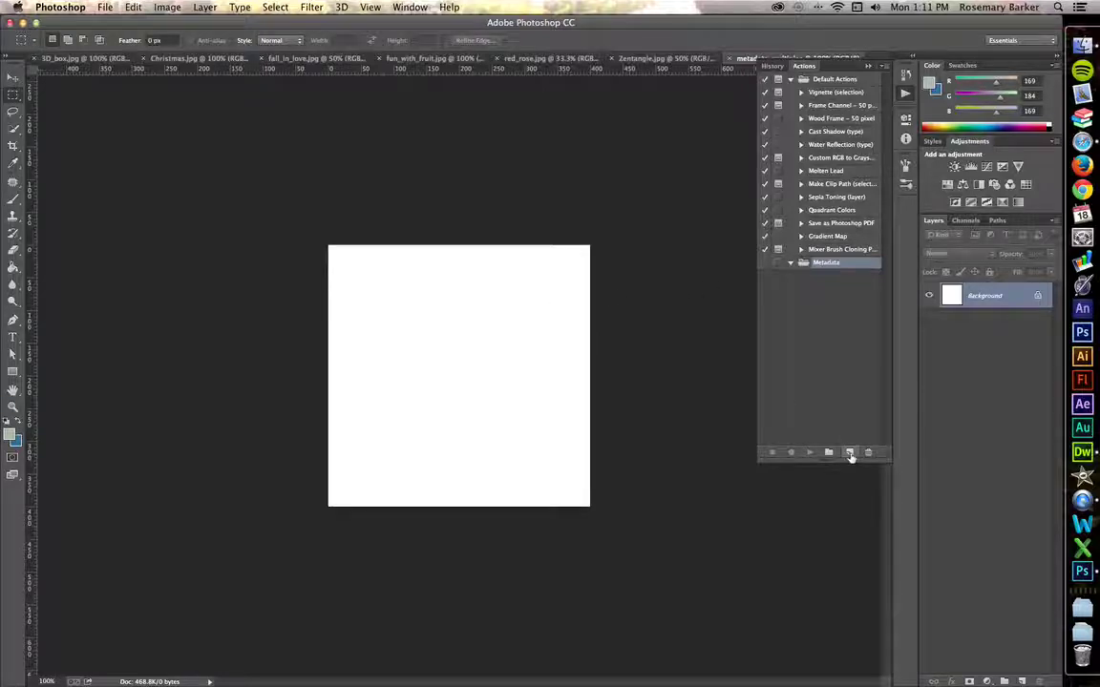
Start a new action named 'metadata JPG' in the Metadata set
{"action": "left_click", "coordinate": [848, 452]}
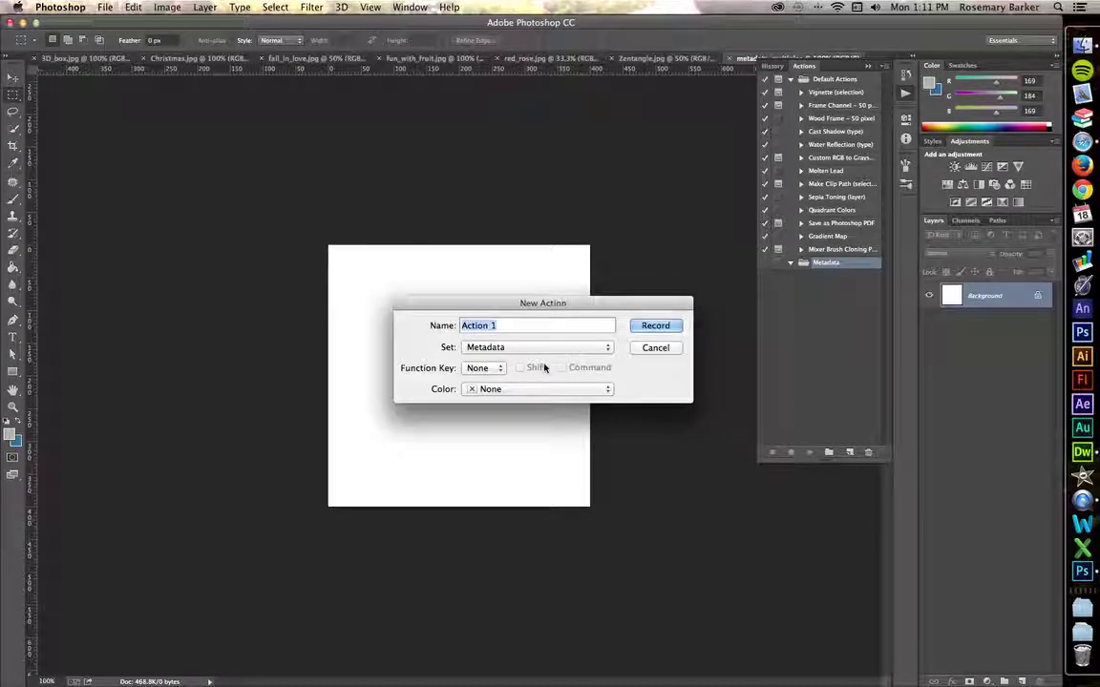
{"action": "type", "text": "metadata"}
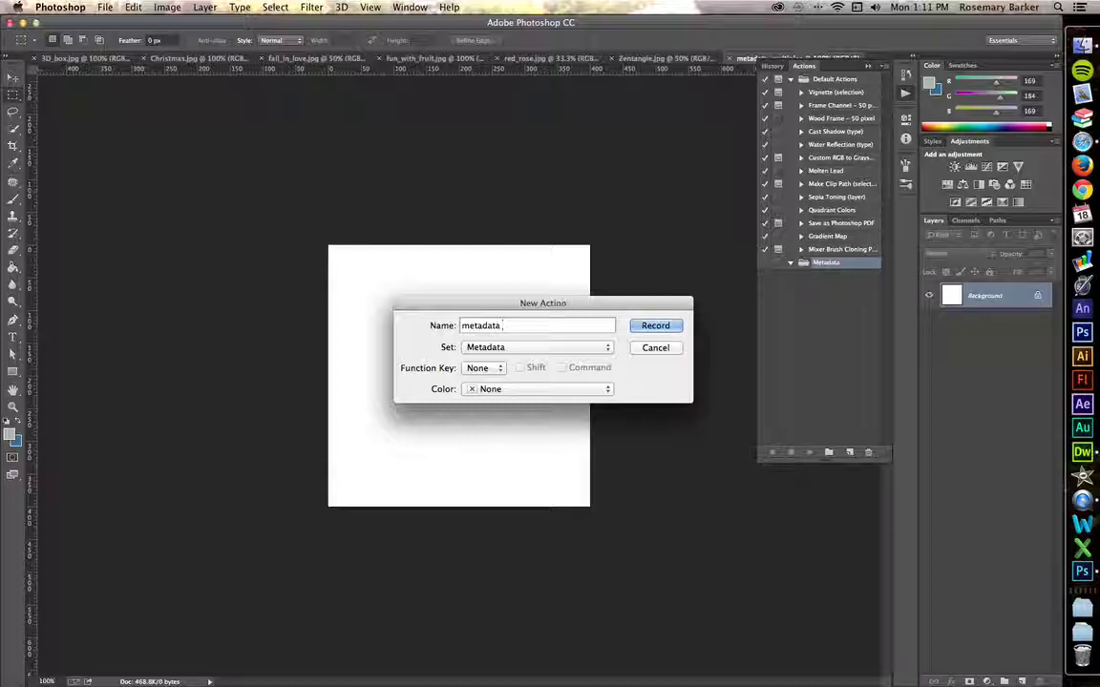
{"action": "type", "text": " JPG"}
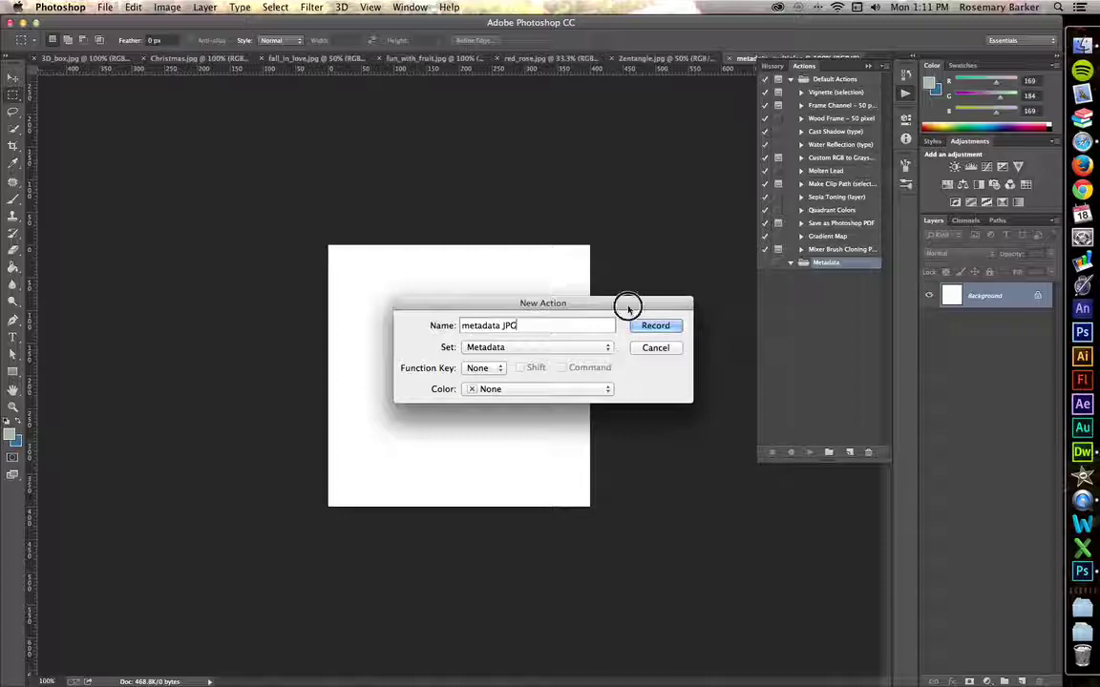
{"action": "left_click_drag", "start_coordinate": [627, 307], "coordinate": [612, 332]}
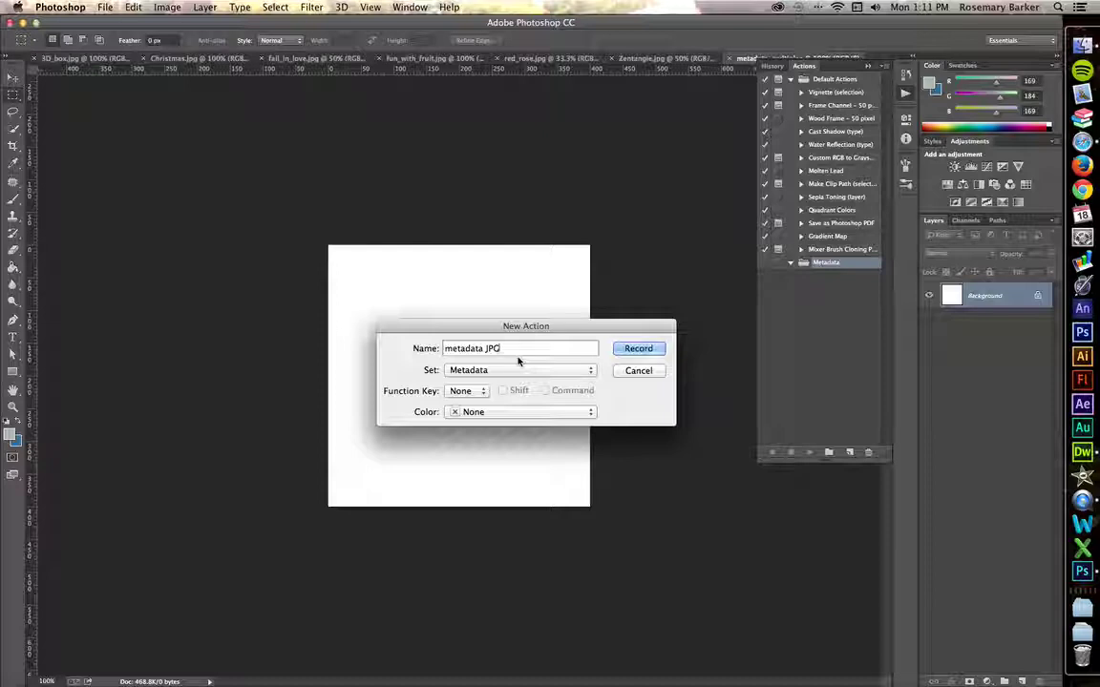
Begin recording metadata JPG and open File Info for metadata_multiples
{"action": "left_click", "coordinate": [639, 350]}
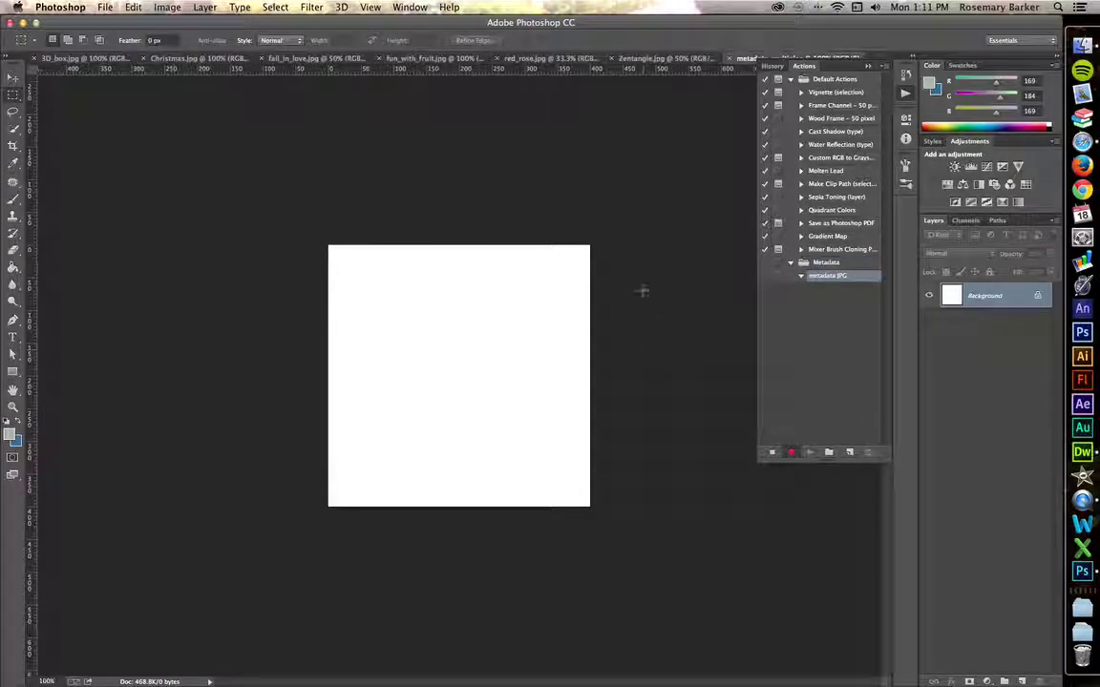
{"action": "left_click", "coordinate": [103, 8]}
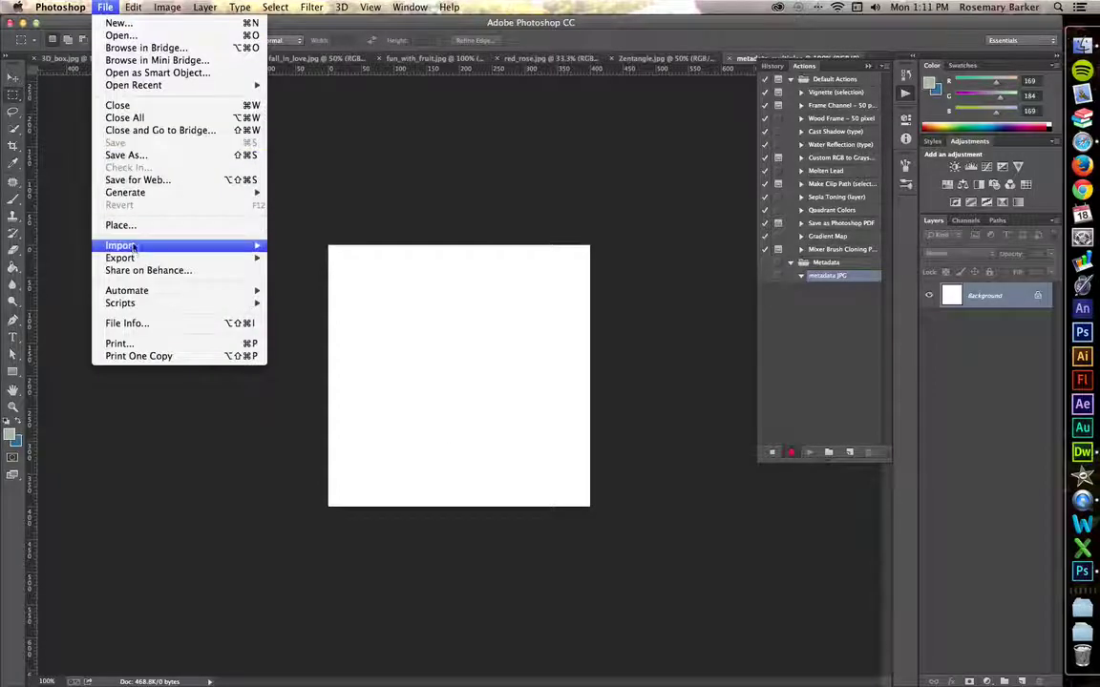
{"action": "left_click", "coordinate": [136, 324]}
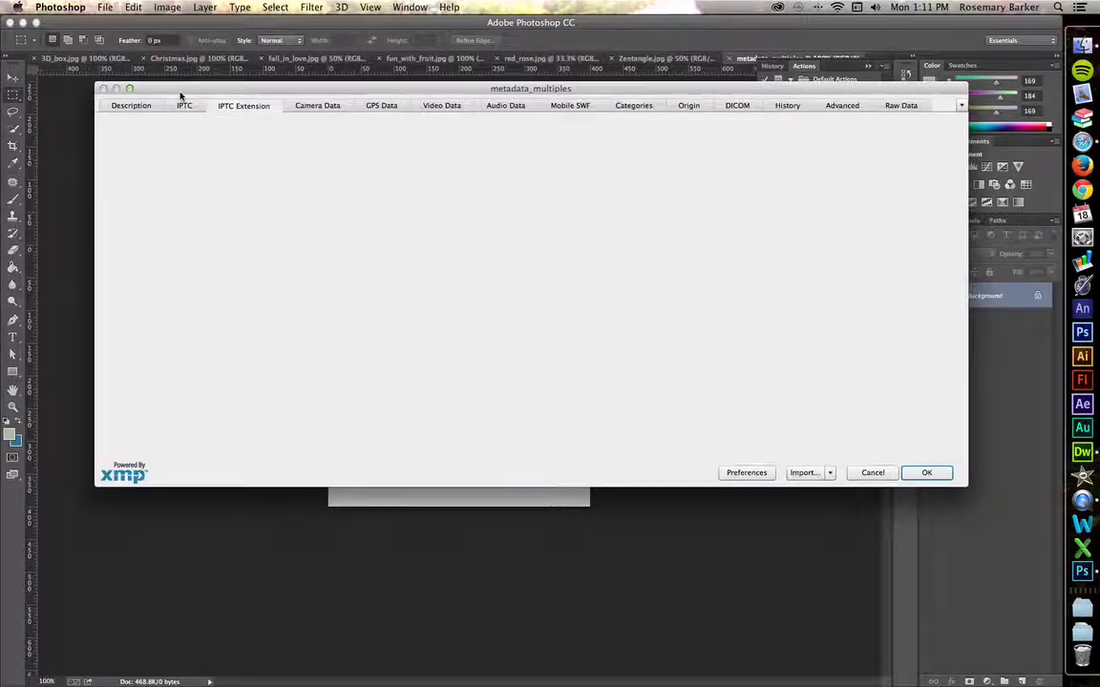
Fill in the author's name and the full instructor job title as Author Title
{"action": "left_click", "coordinate": [132, 106]}
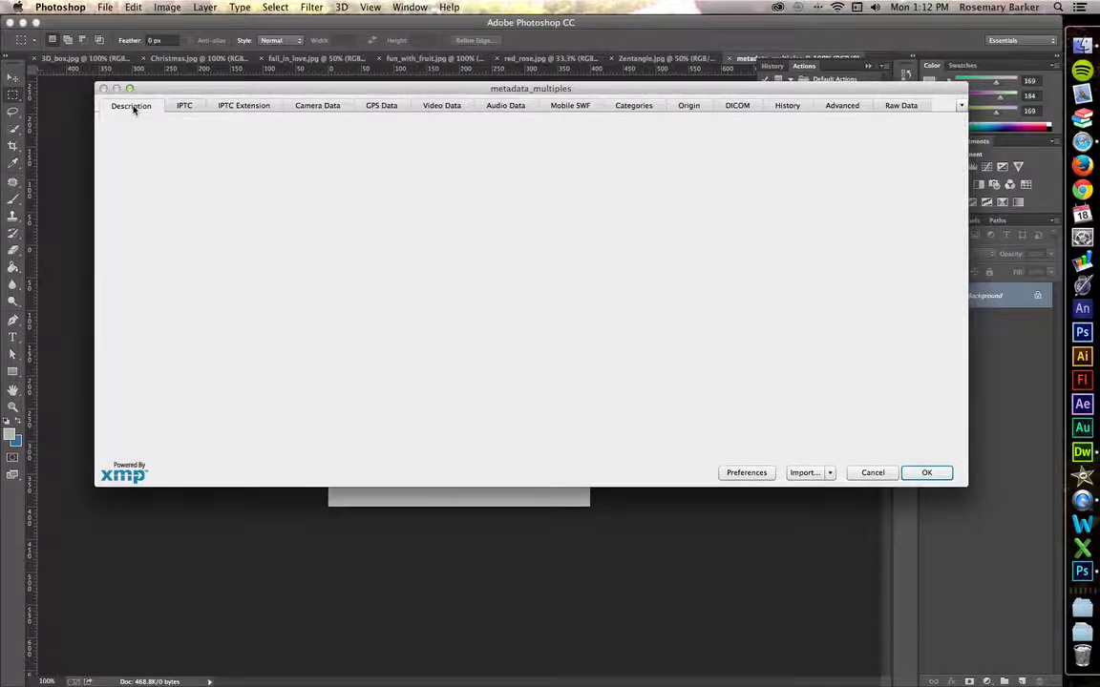
{"action": "left_click", "coordinate": [184, 143]}
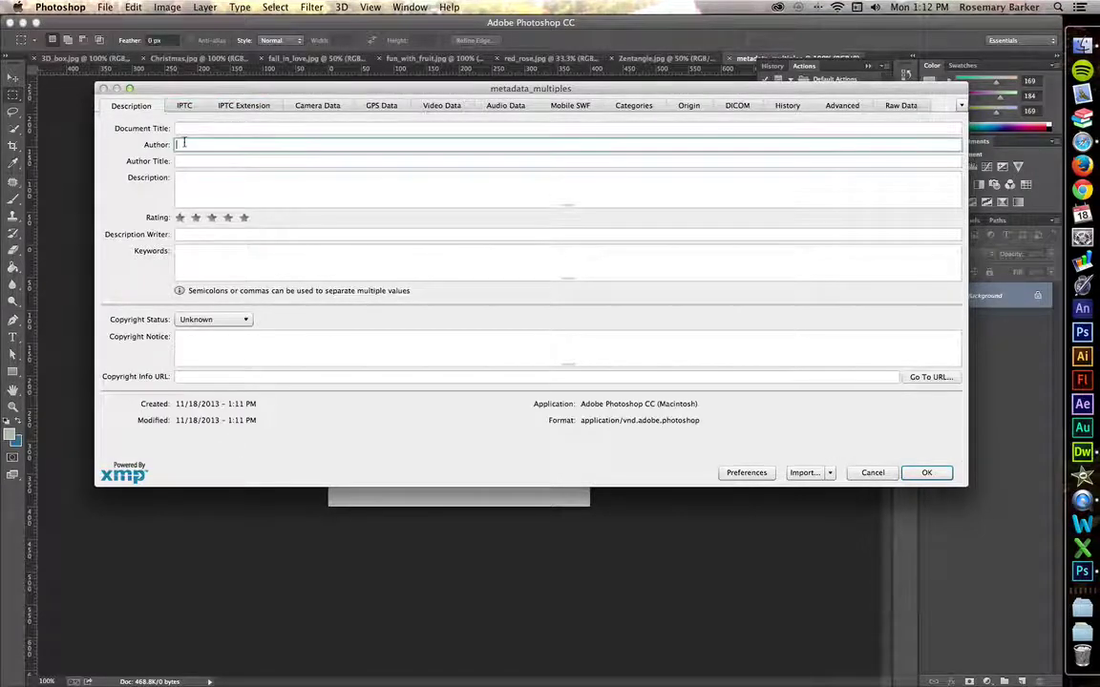
{"action": "type", "text": "Rosemar"}
{"action": "key", "text": "BackSpace"}
{"action": "key", "text": "BackSpace"}
{"action": "key", "text": "BackSpace"}
{"action": "key", "text": "BackSpace"}
{"action": "key", "text": "BackSpace"}
{"action": "type", "text": "se"}
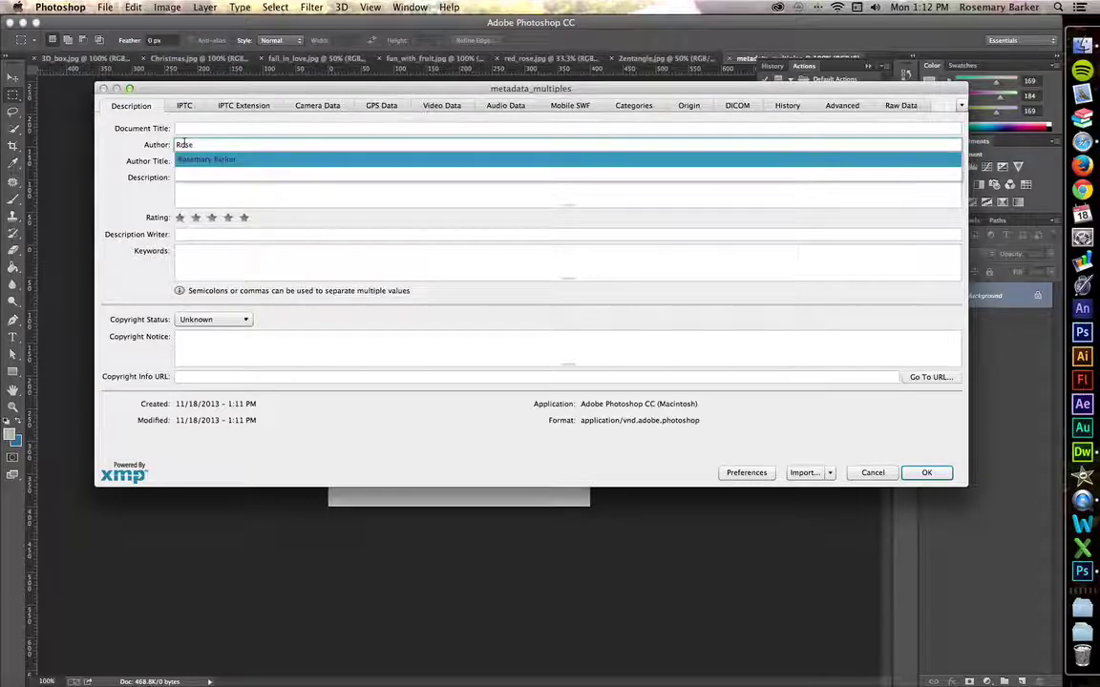
{"action": "type", "text": "mary Barker"}
{"action": "key", "text": "Tab"}
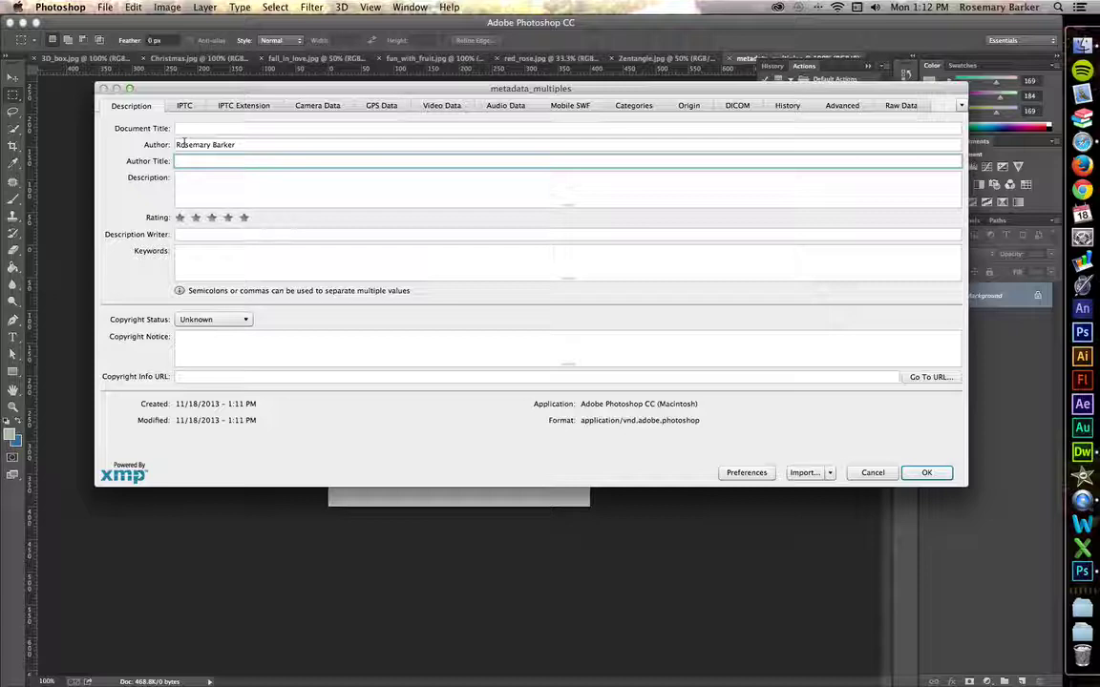
{"action": "type", "text": "Instru"}
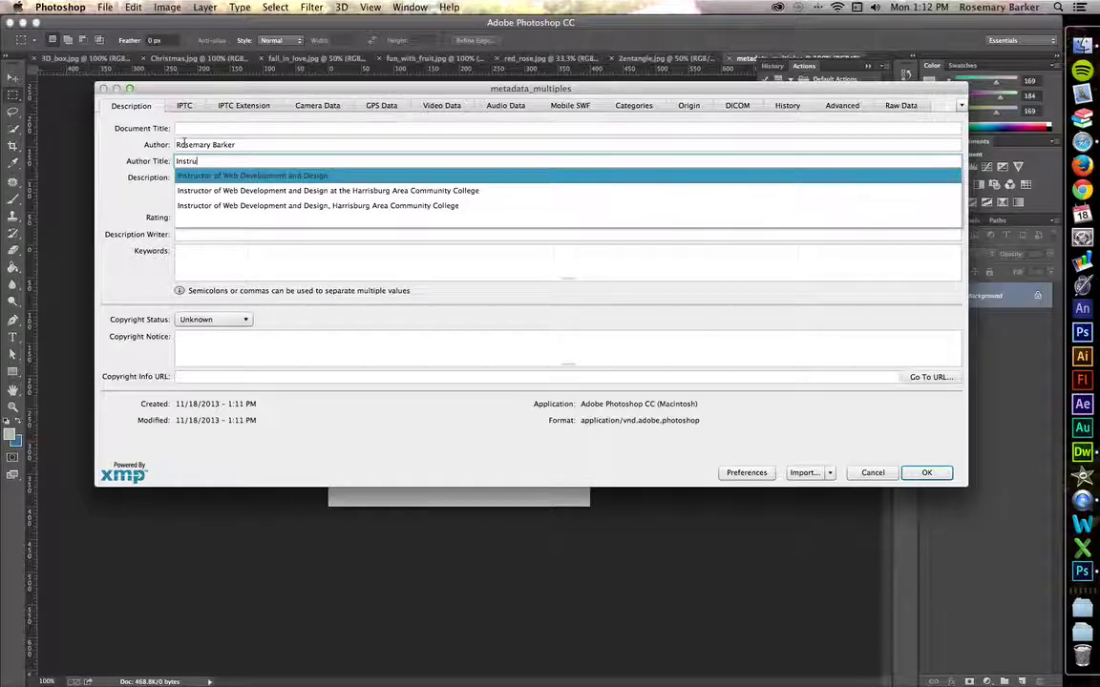
{"action": "key", "text": "Down"}
{"action": "key", "text": "Return"}
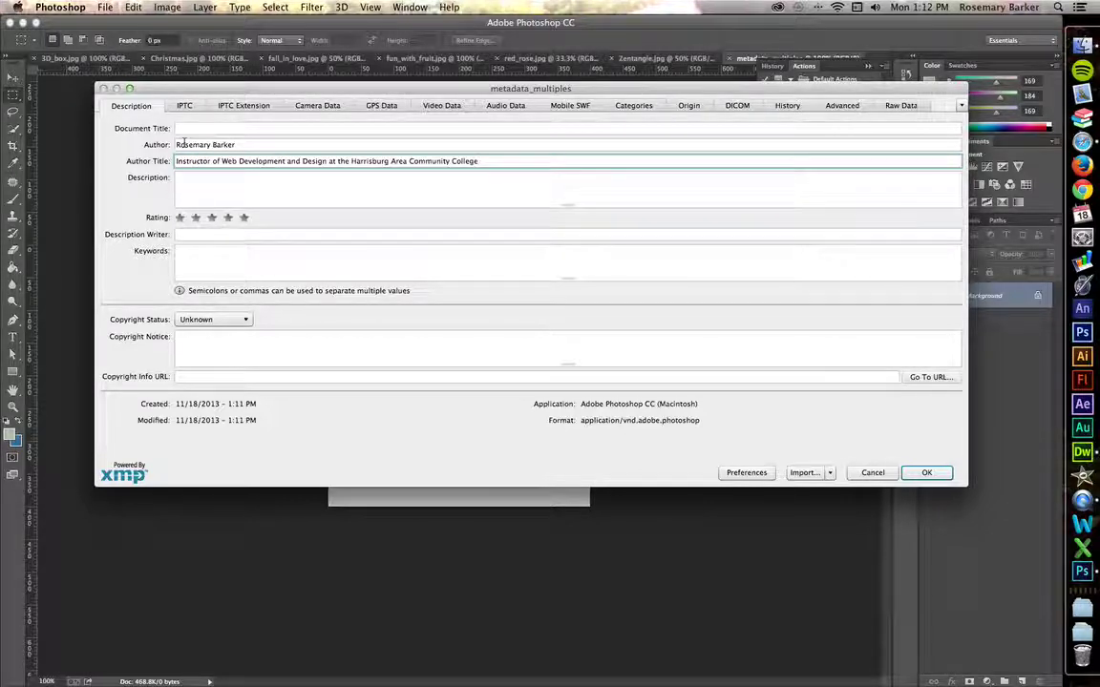
Enter the copyright notice 'All rights reserved. Copyright 2013.' from the suggestion
{"action": "left_click", "coordinate": [197, 343]}
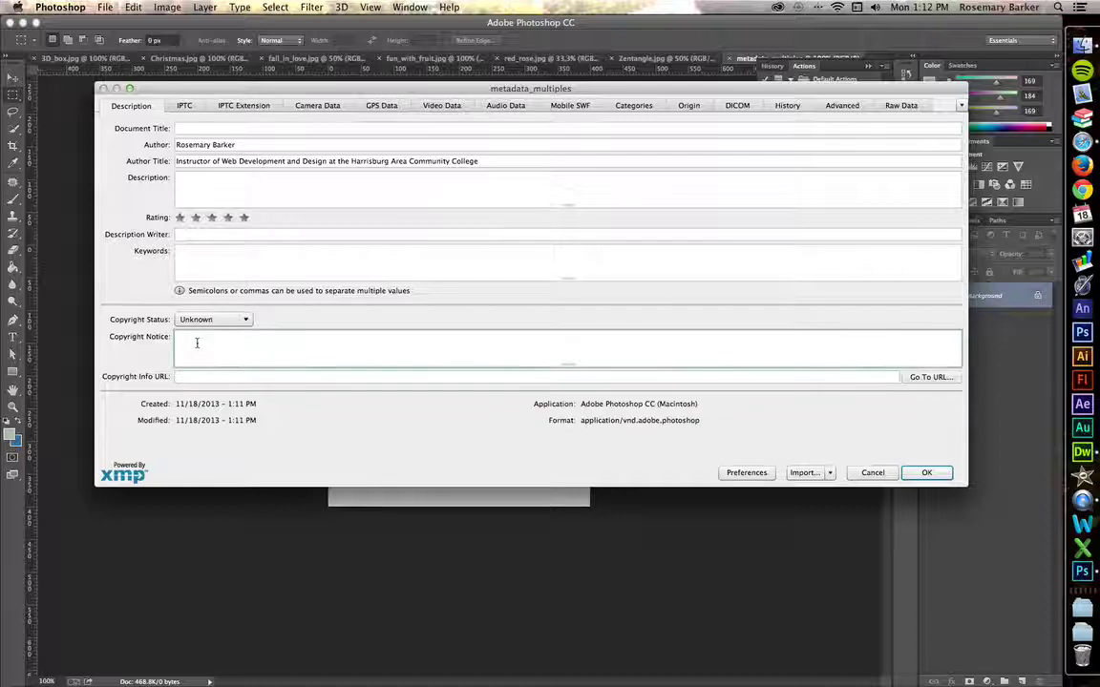
{"action": "type", "text": "All rights res"}
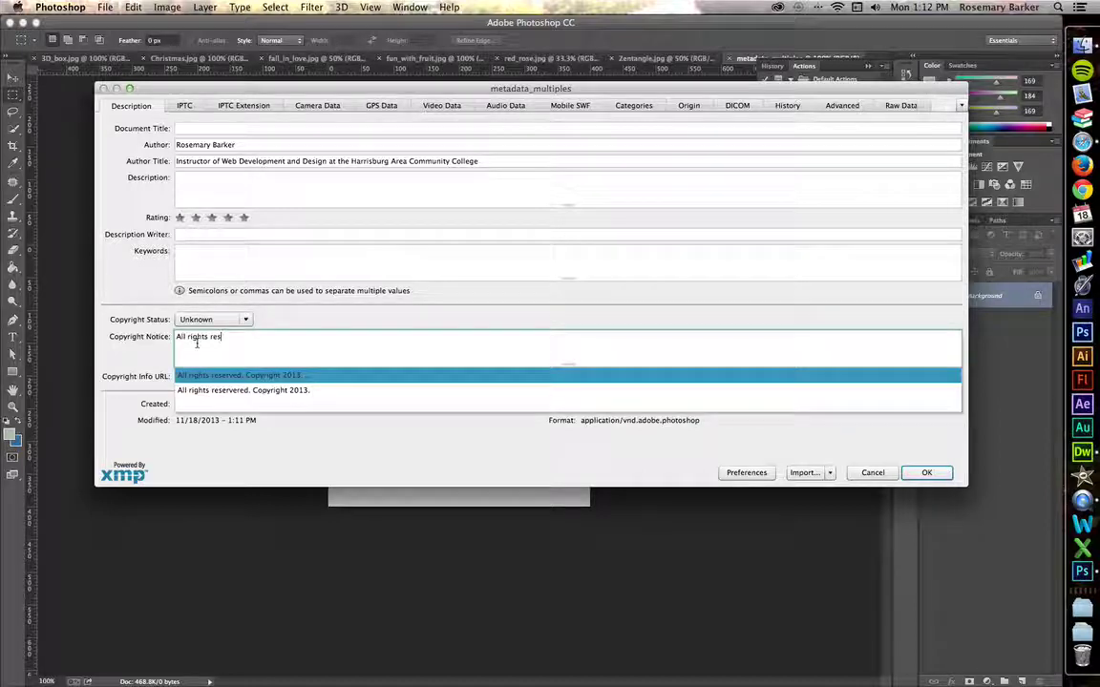
{"action": "type", "text": "erverd"}
{"action": "key", "text": "BackSpace"}
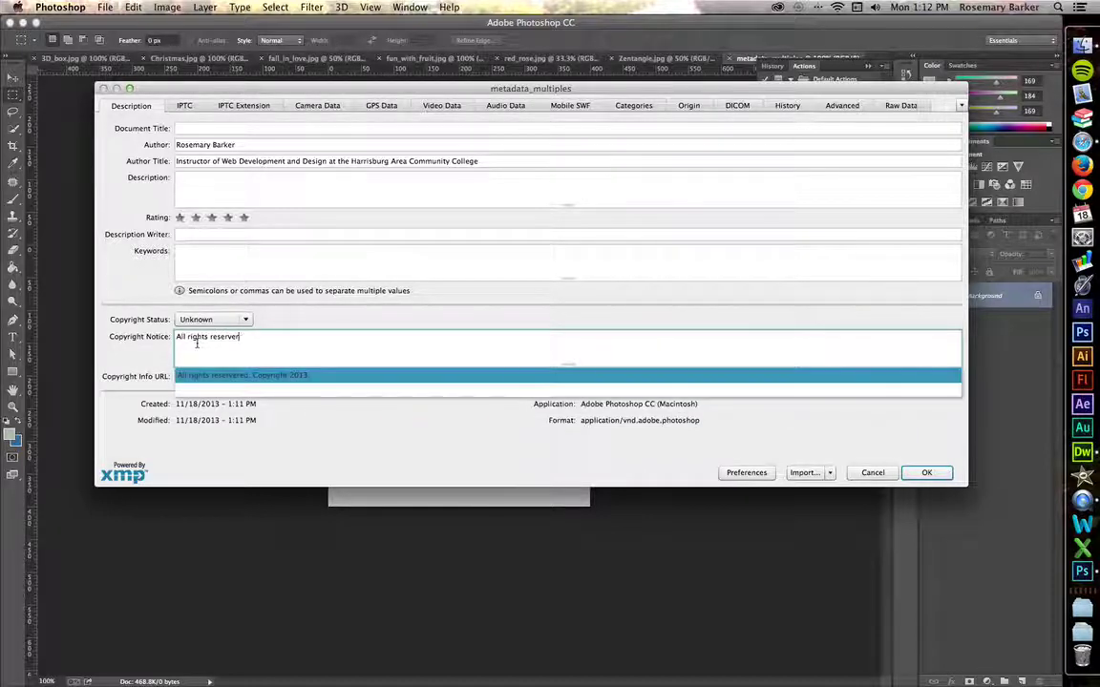
{"action": "type", "text": "."}
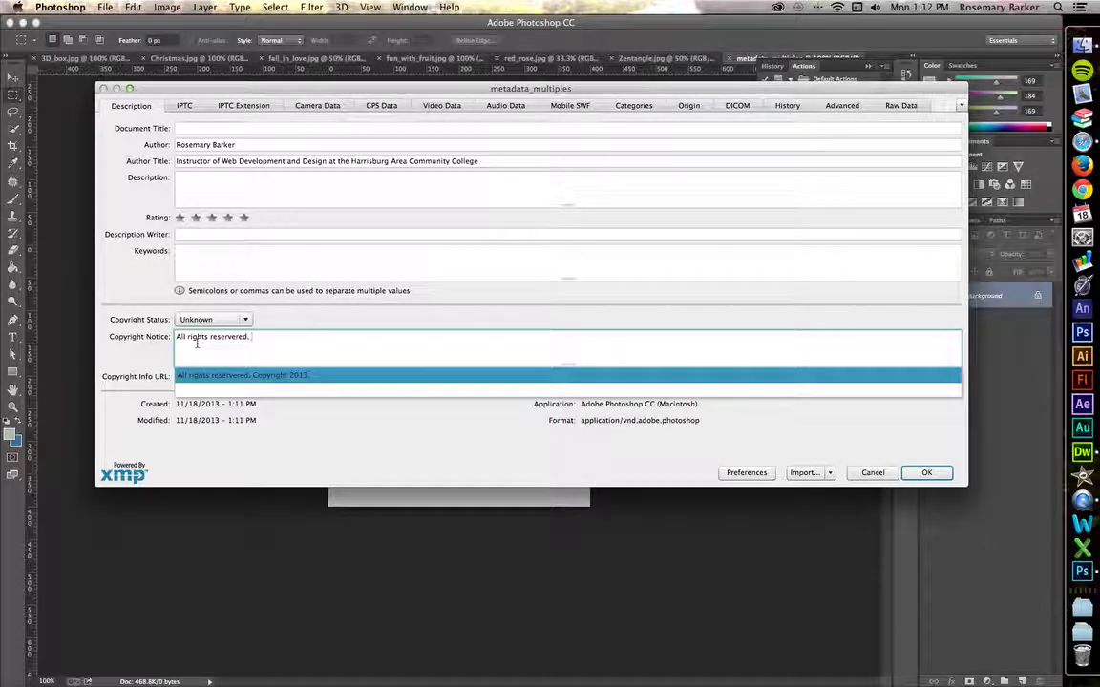
{"action": "key", "text": "Return"}
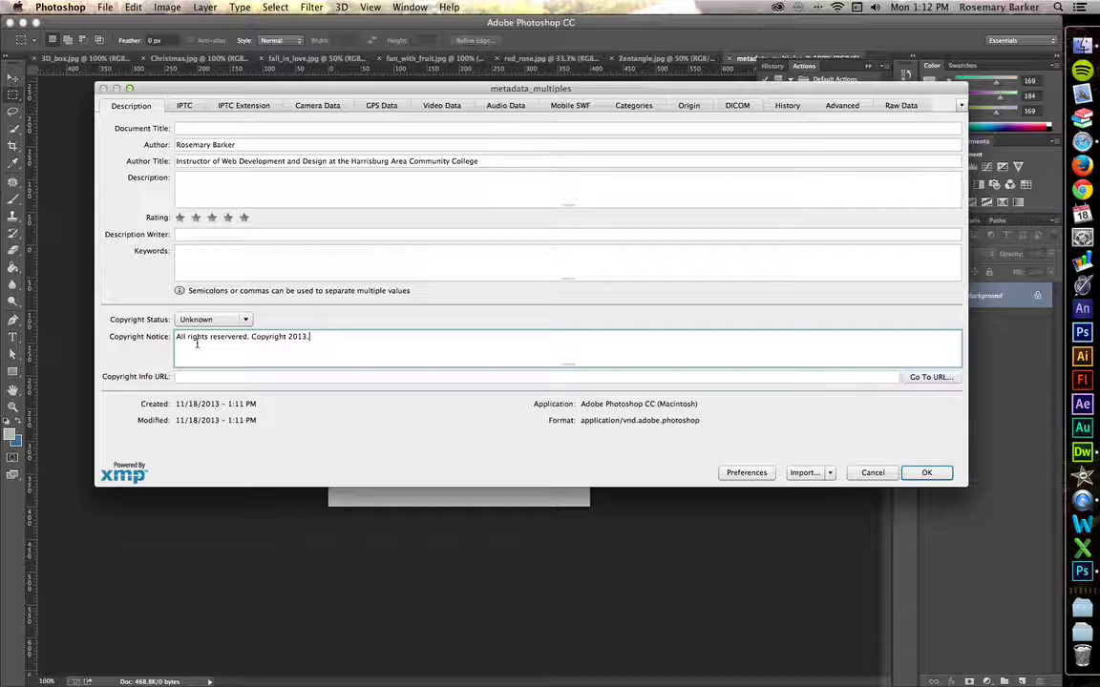
{"action": "left_click", "coordinate": [139, 355]}
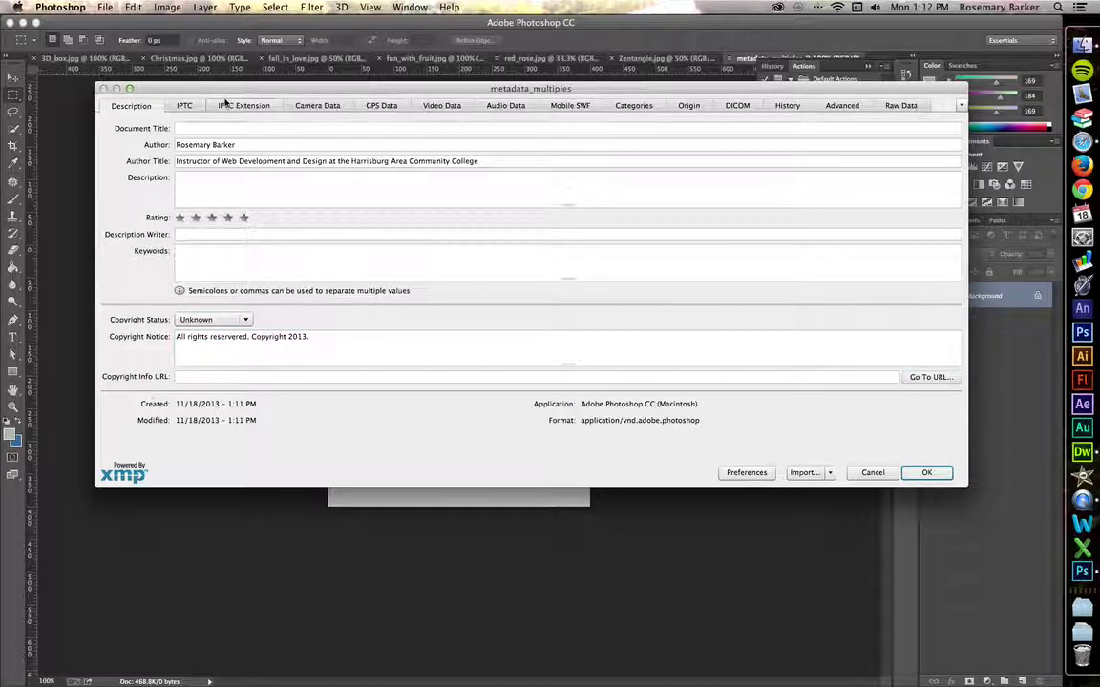
Review the IPTC contact address fields, then confirm File Info with OK
{"action": "left_click", "coordinate": [179, 106]}
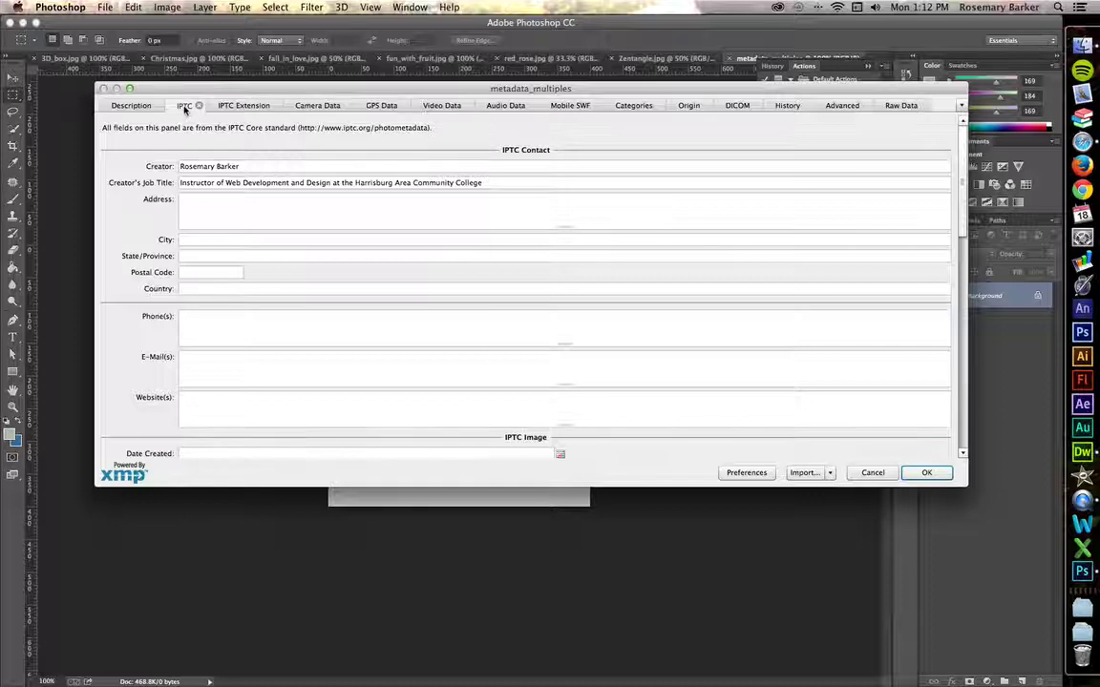
{"action": "left_click", "coordinate": [197, 209]}
{"action": "key", "text": "Tab"}
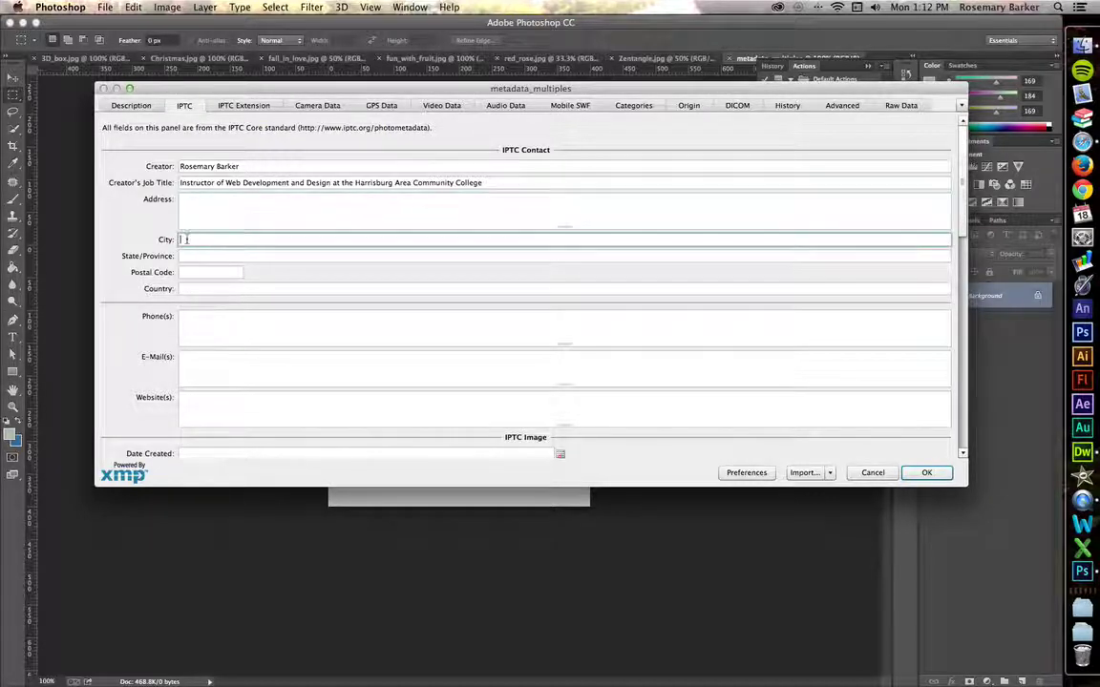
{"action": "key", "text": "Tab"}
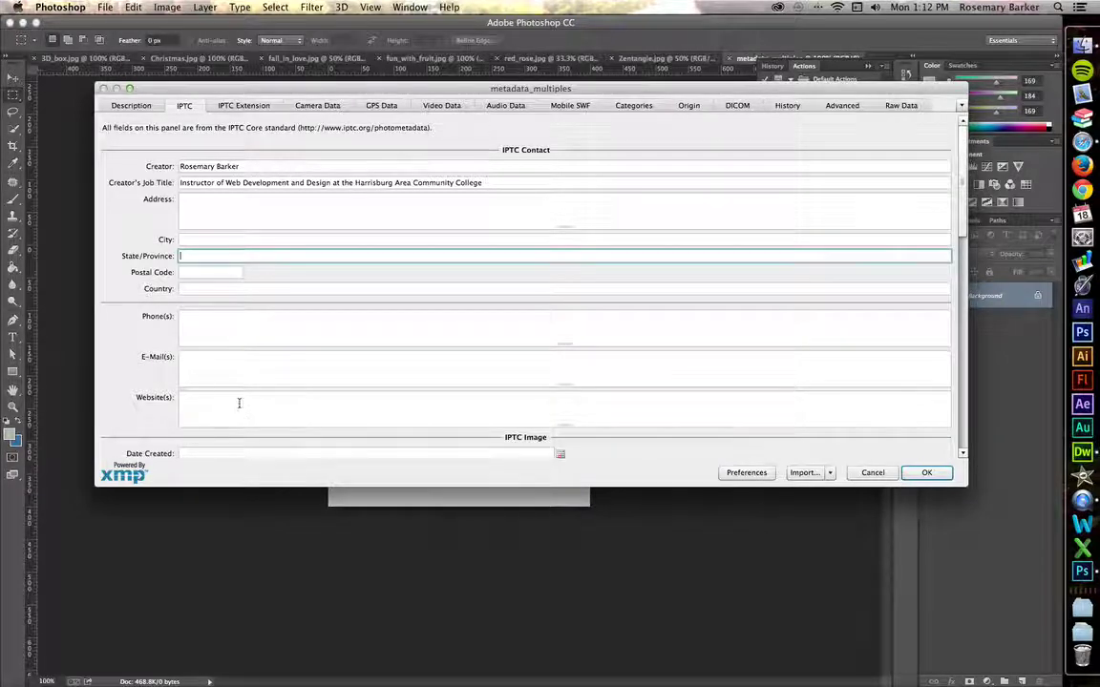
{"action": "left_click", "coordinate": [926, 475]}
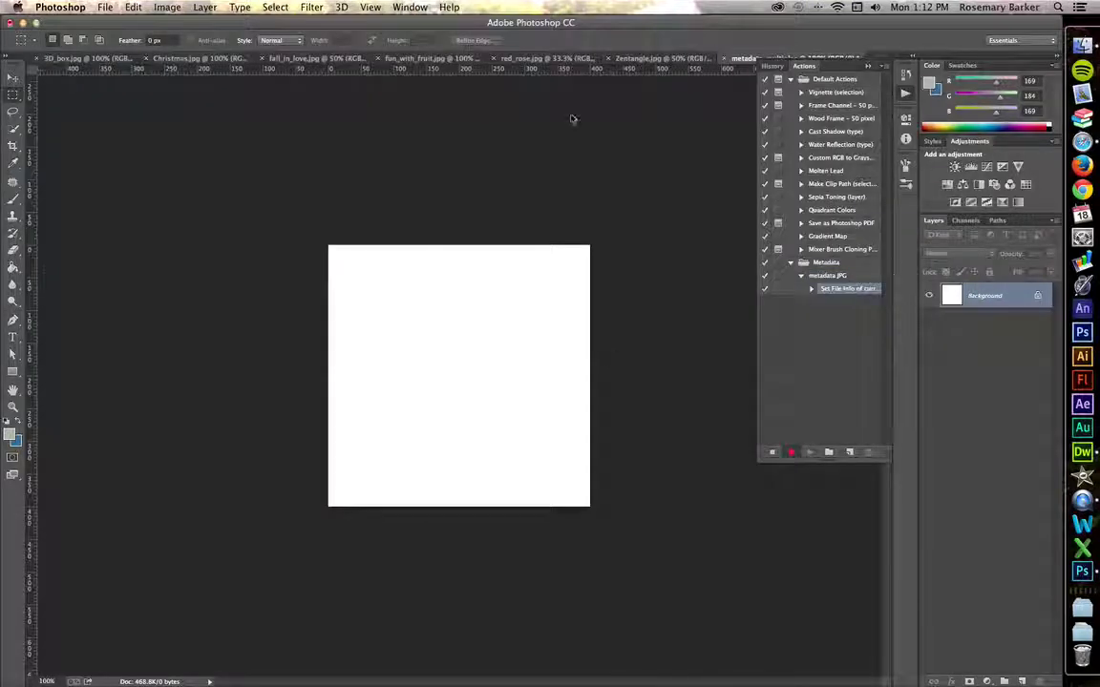
Stop the metadata recording, save the blank document as metadata_multiples.psd, and bring up Zentangle.jpg
{"action": "left_click", "coordinate": [770, 454]}
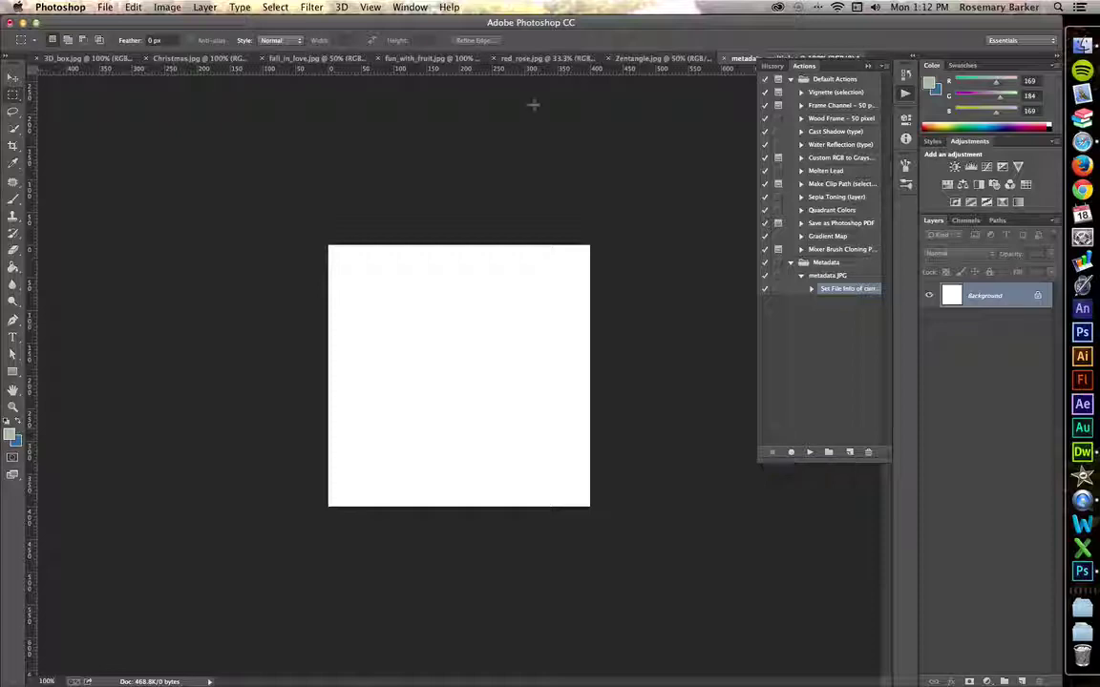
{"action": "key", "text": "super+shift+s"}
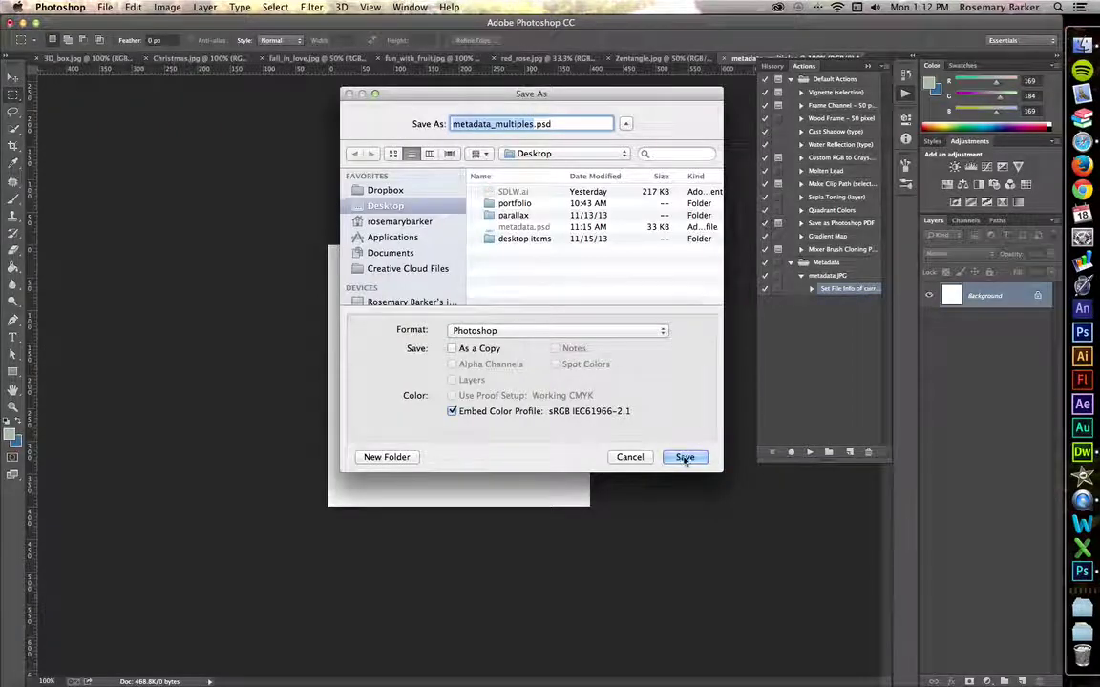
{"action": "left_click", "coordinate": [685, 456]}
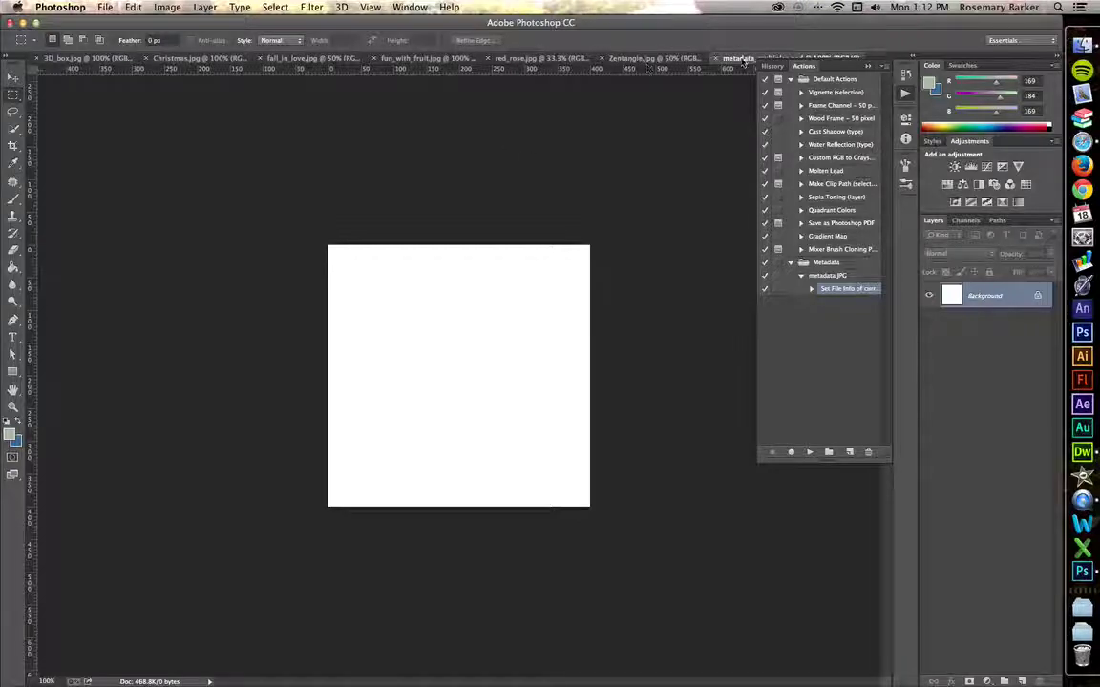
{"action": "left_click", "coordinate": [630, 61]}
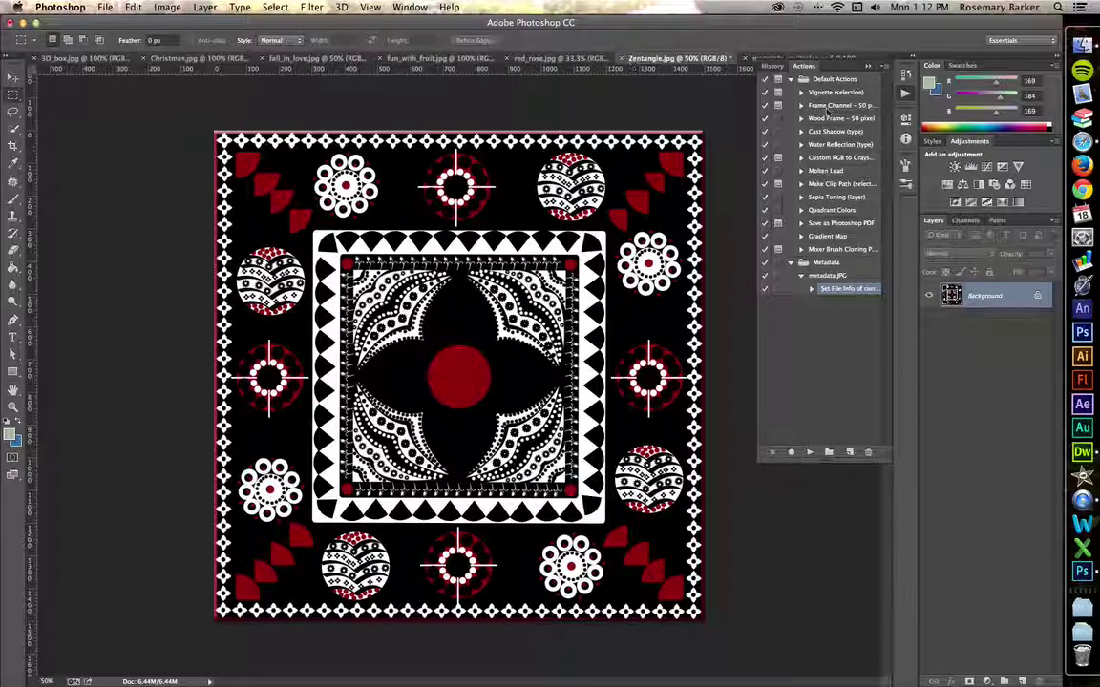
Play the metadata JPG action on Zentangle.jpg and verify the author and copyright in File Info
{"action": "left_click", "coordinate": [821, 274]}
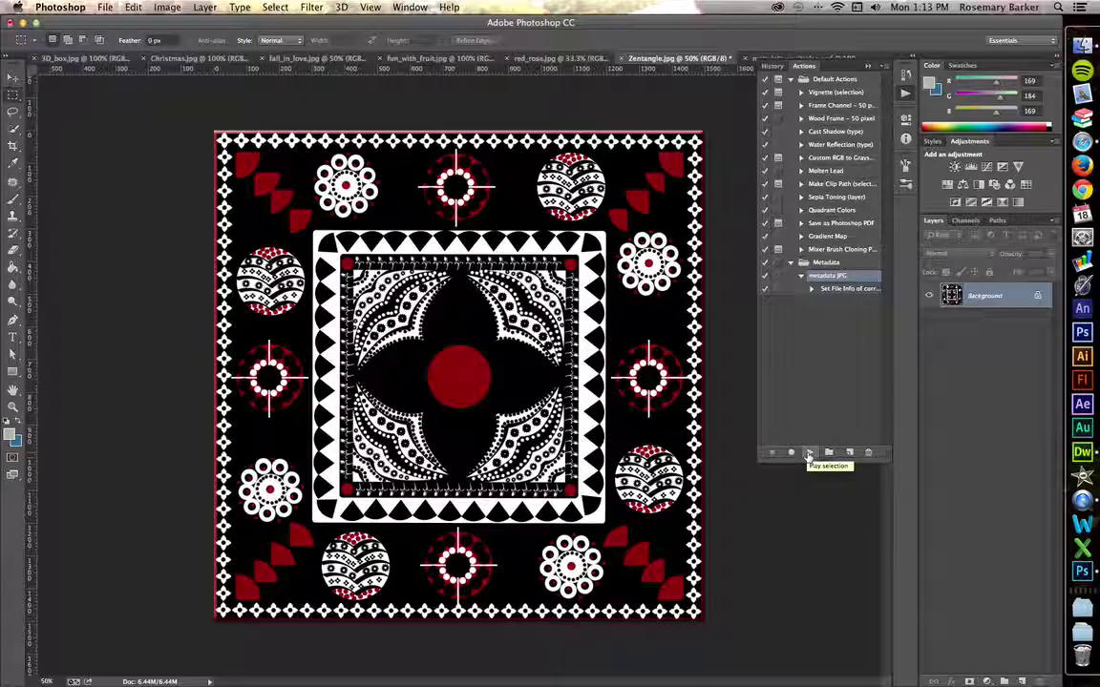
{"action": "left_click", "coordinate": [809, 453]}
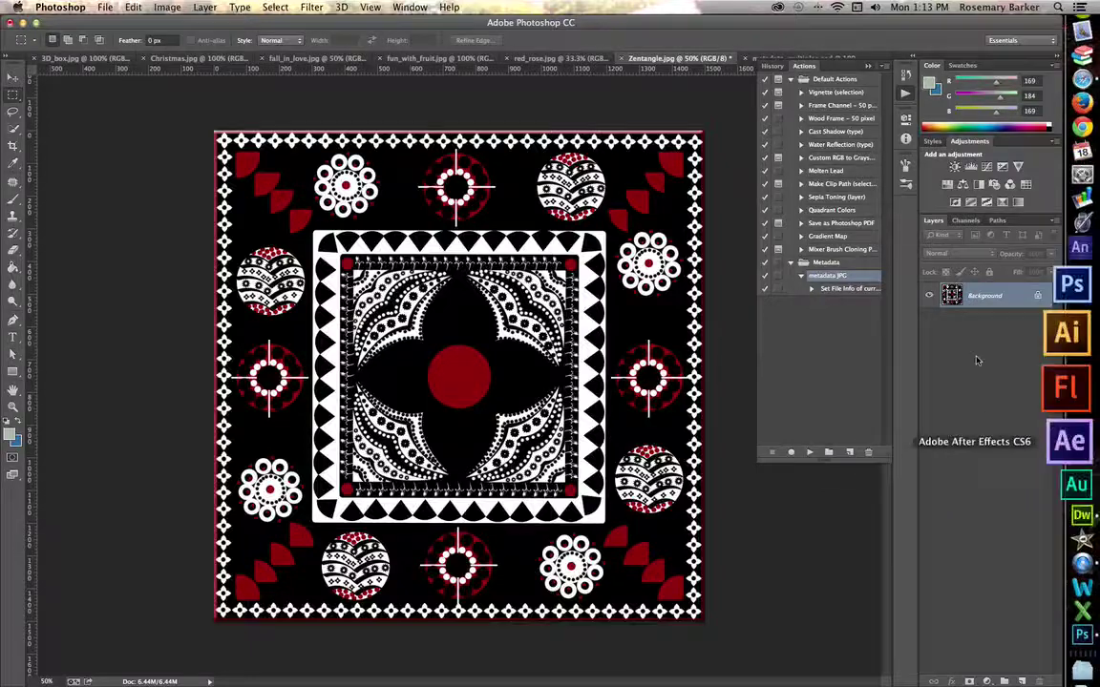
{"action": "left_click", "coordinate": [105, 7]}
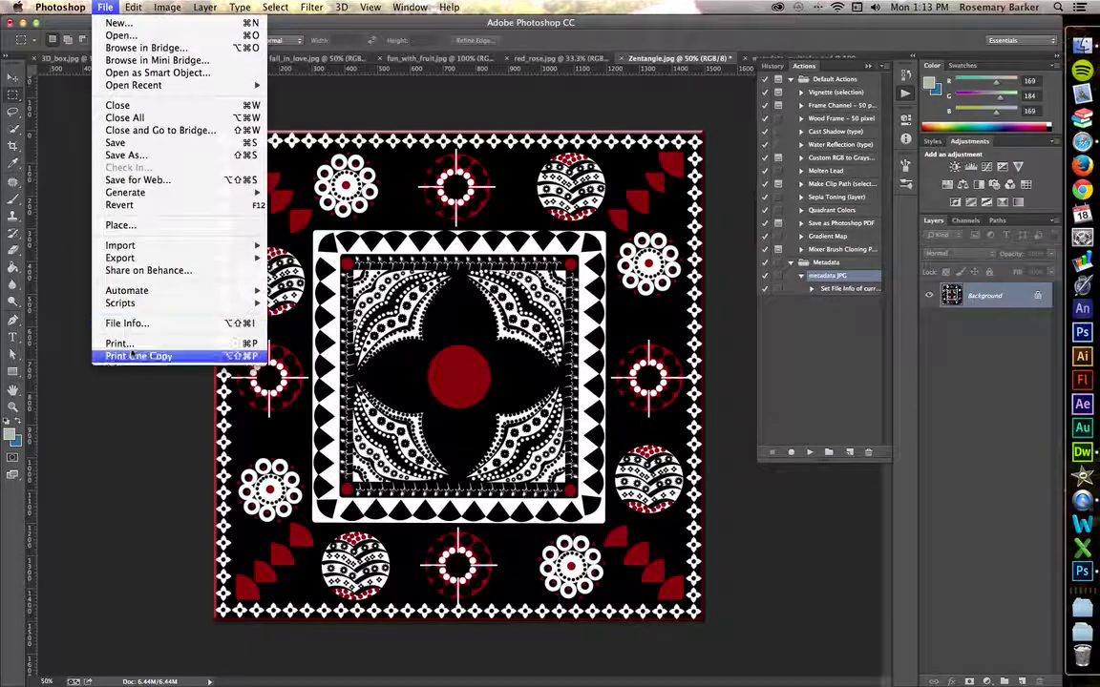
{"action": "left_click", "coordinate": [143, 321]}
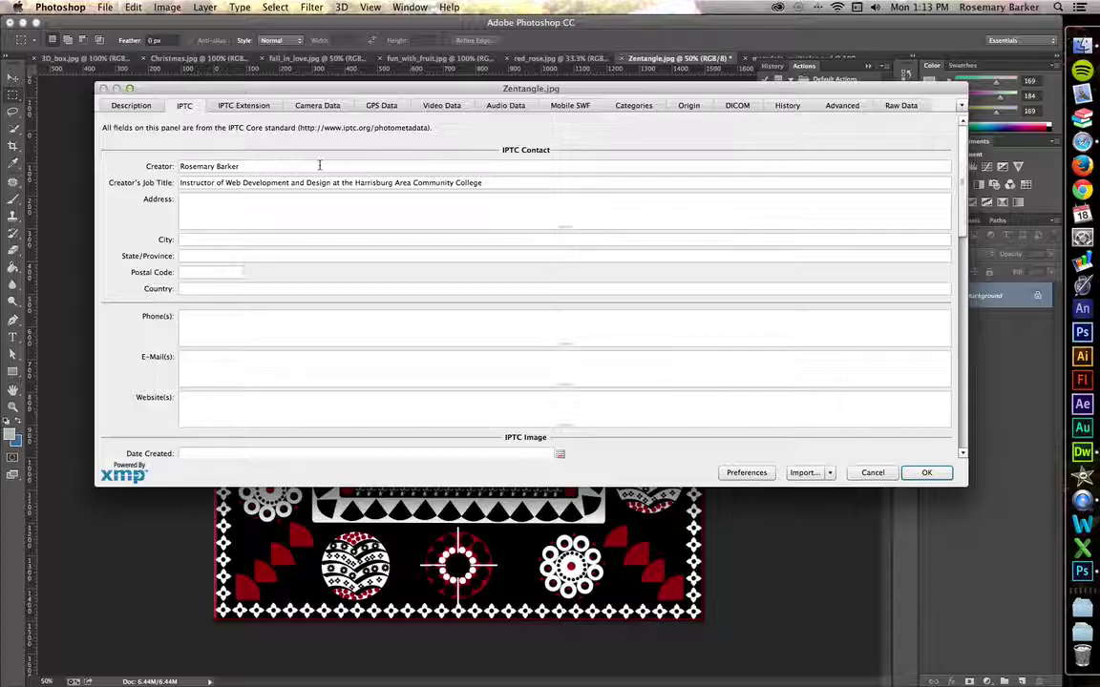
{"action": "left_click", "coordinate": [139, 106]}
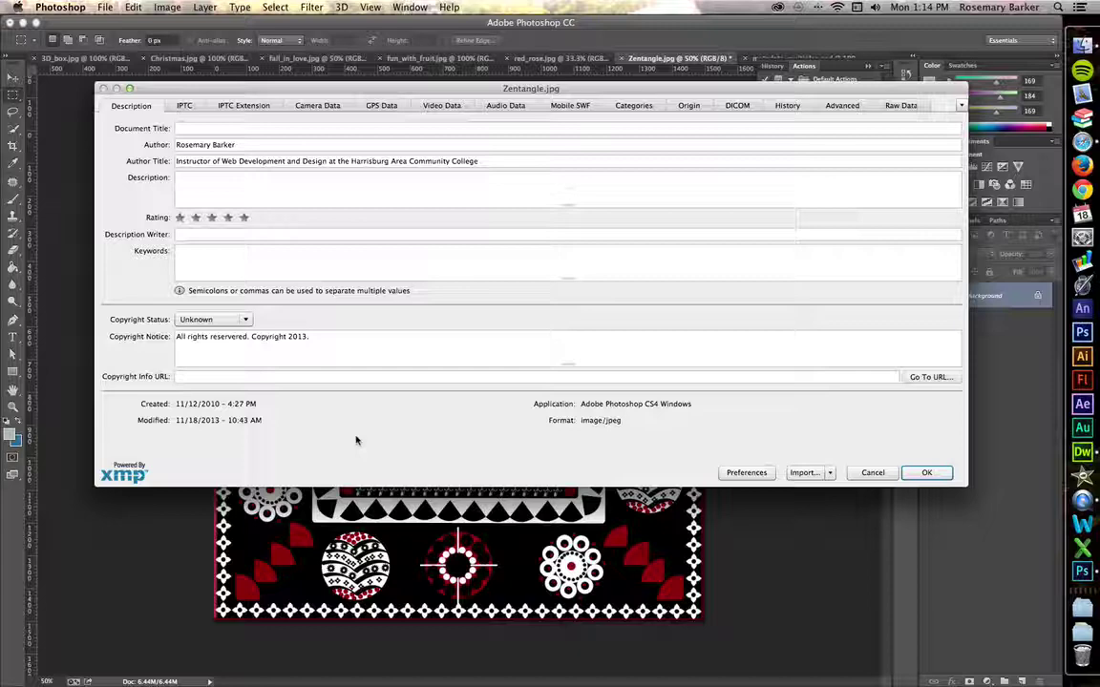
{"action": "left_click", "coordinate": [869, 472]}
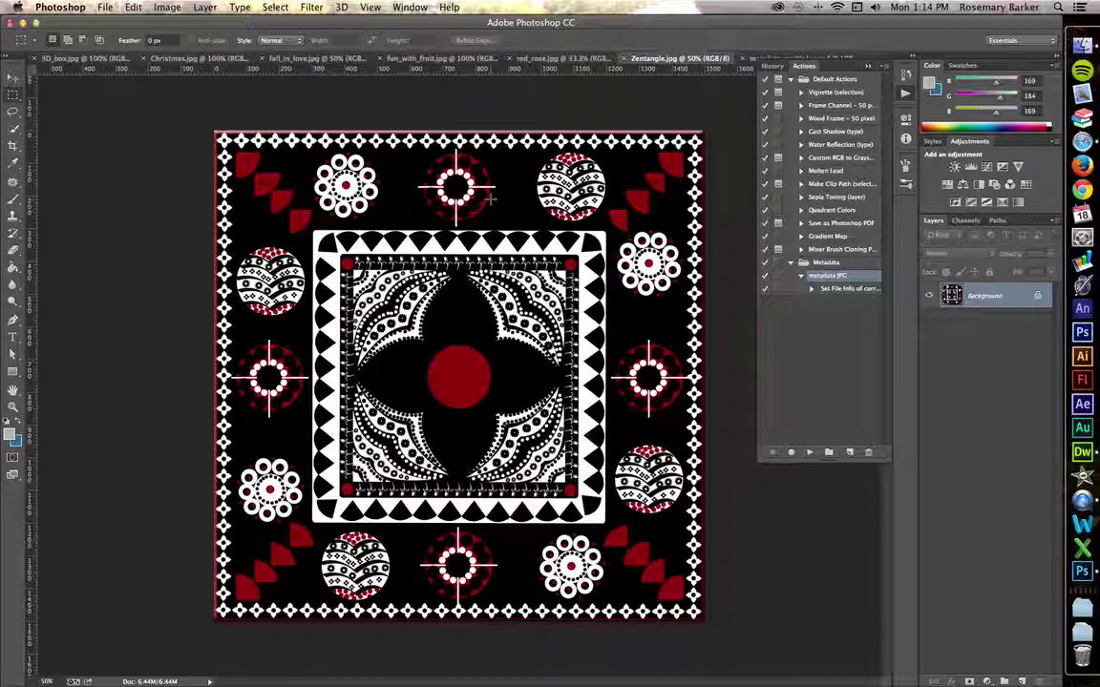
In the Script Events Manager, add a script event triggered by the Save Document event
{"action": "left_click", "coordinate": [104, 7]}
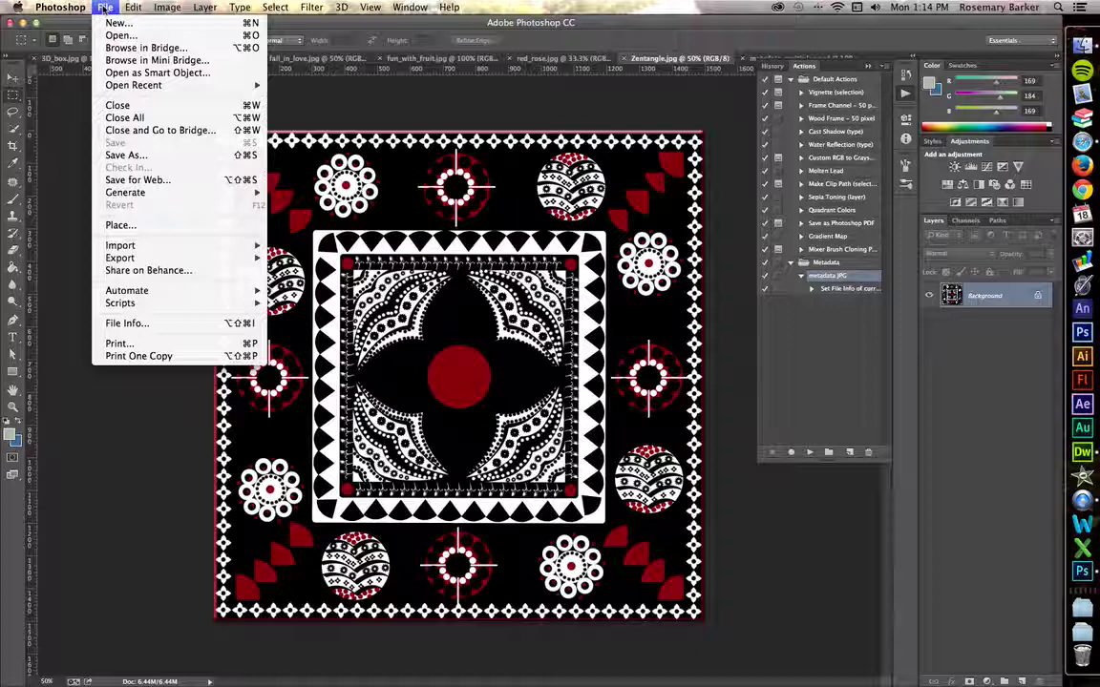
{"action": "mouse_move", "coordinate": [133, 308]}
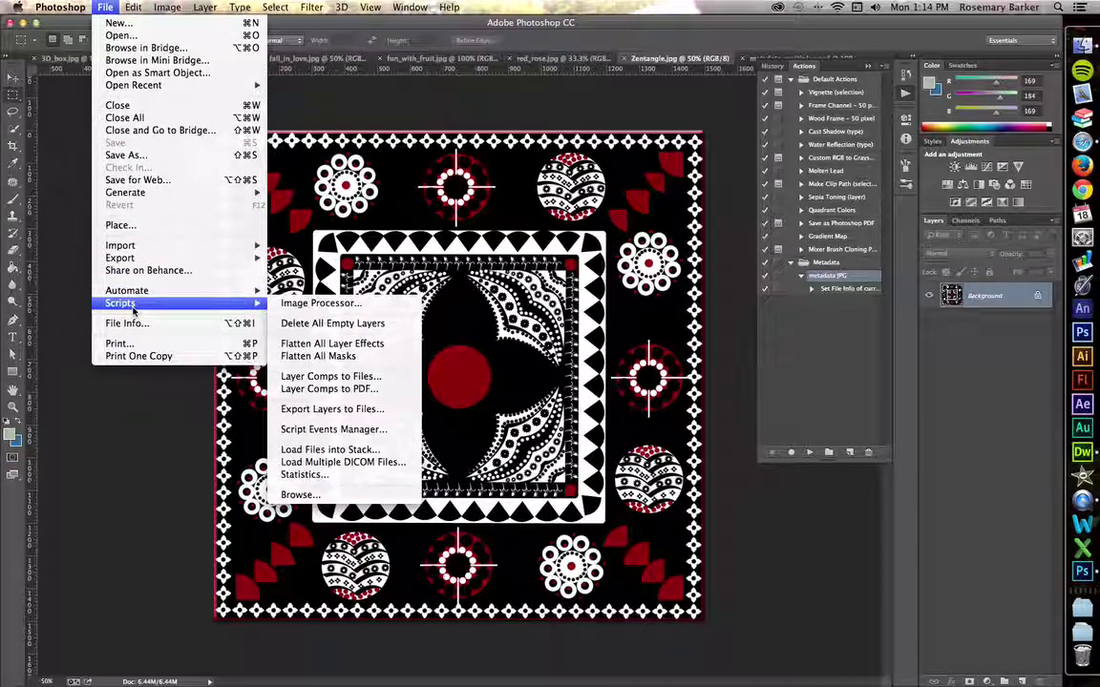
{"action": "left_click", "coordinate": [312, 429]}
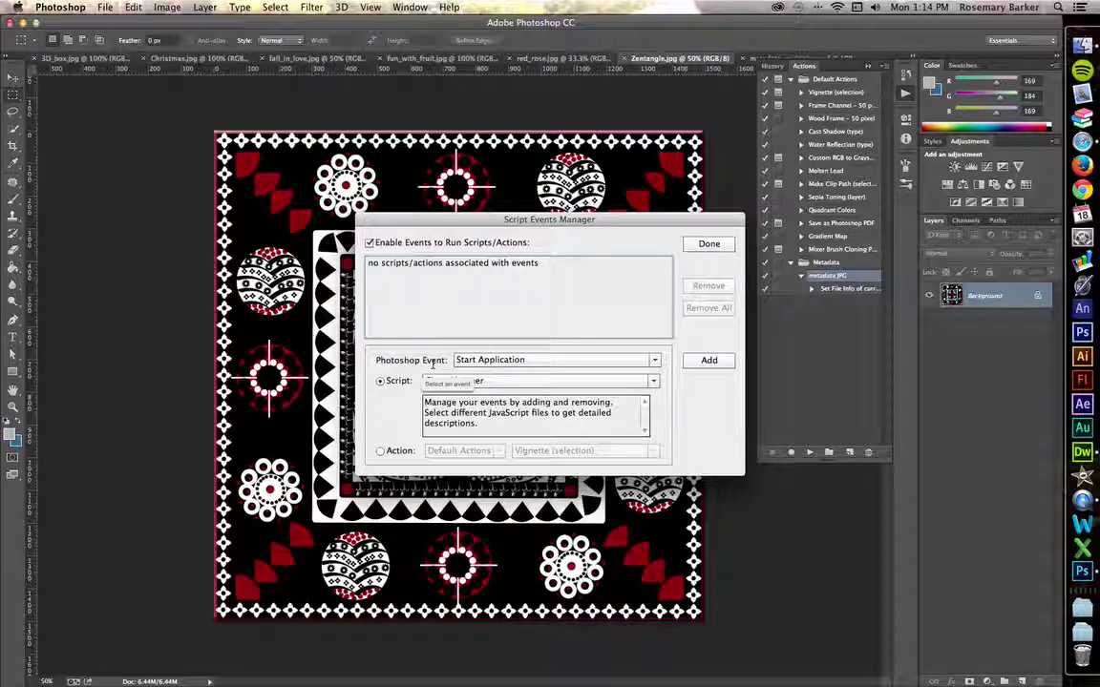
{"action": "left_click", "coordinate": [529, 360]}
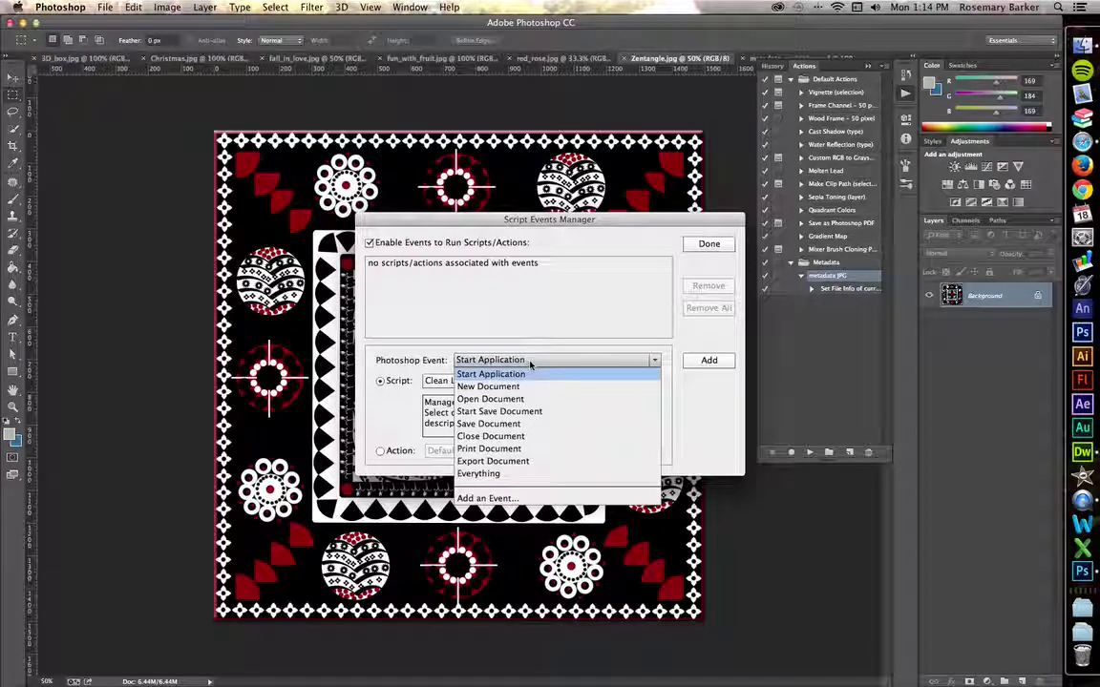
{"action": "left_click", "coordinate": [515, 423]}
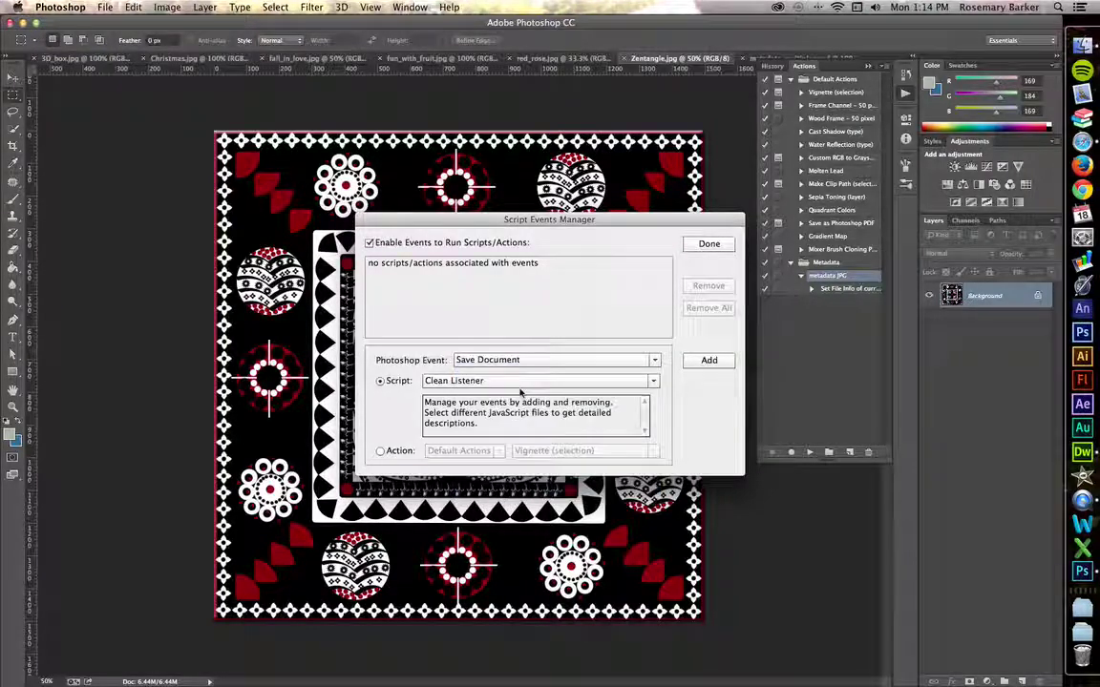
{"action": "left_click", "coordinate": [703, 362]}
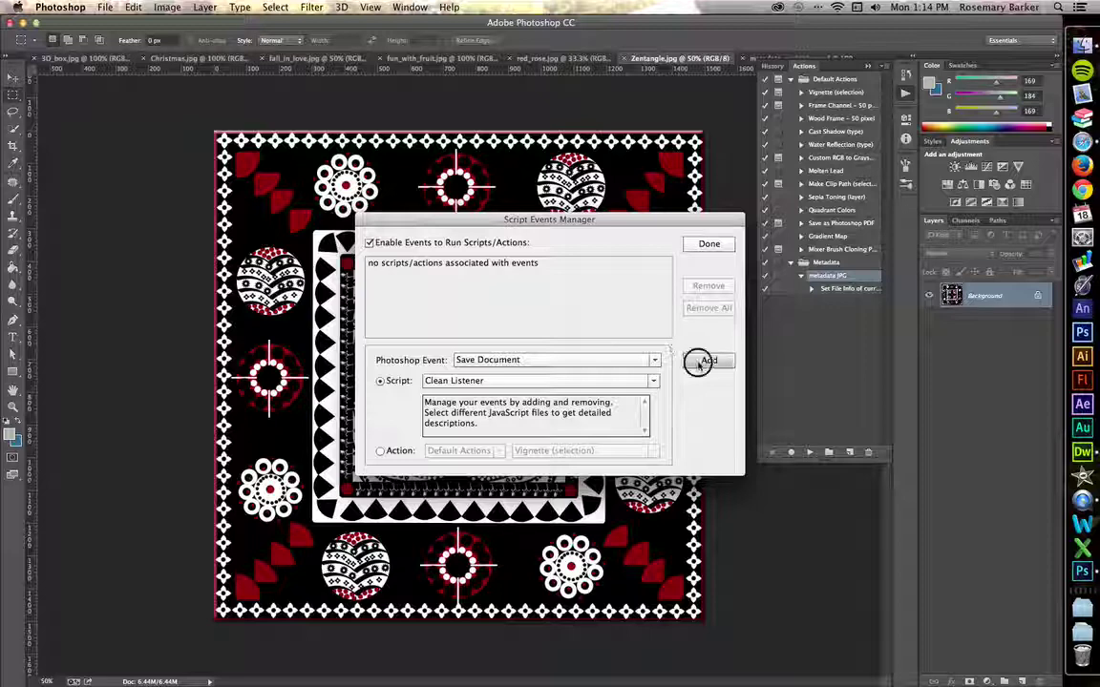